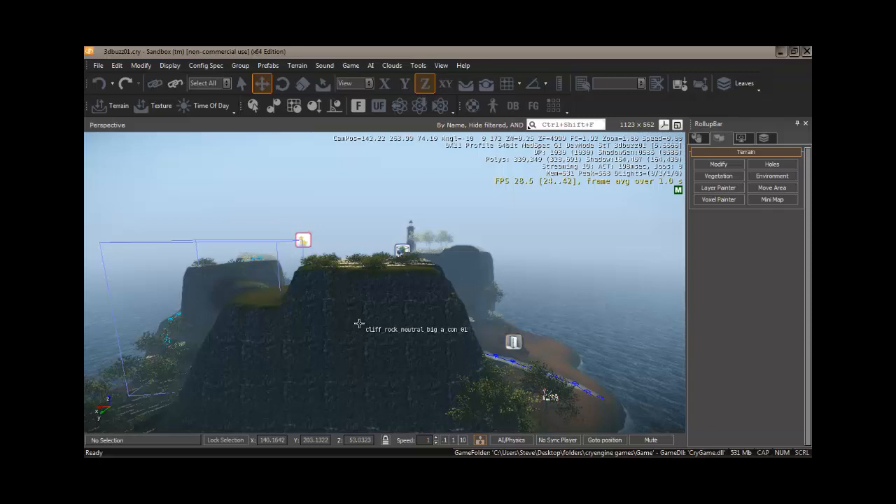
Step: Set the console variable e_TerrainBBoxes to 1 and close the console windows
key("grave")
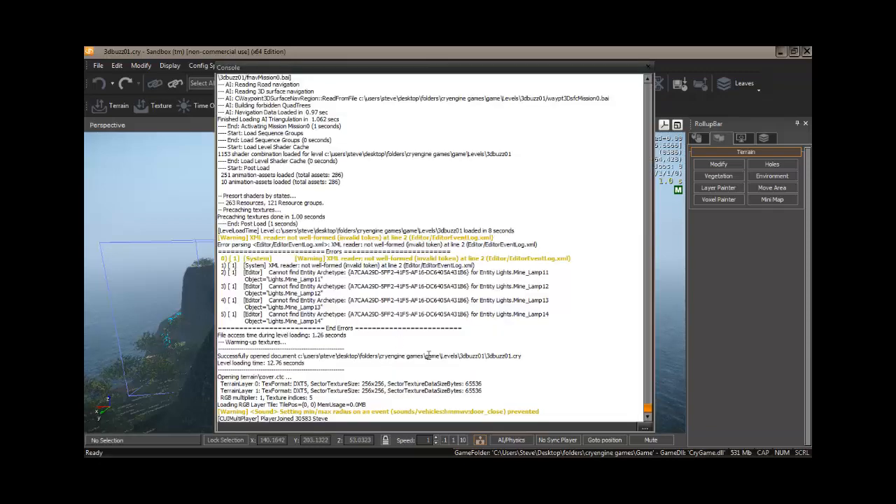
left_click(645, 426)
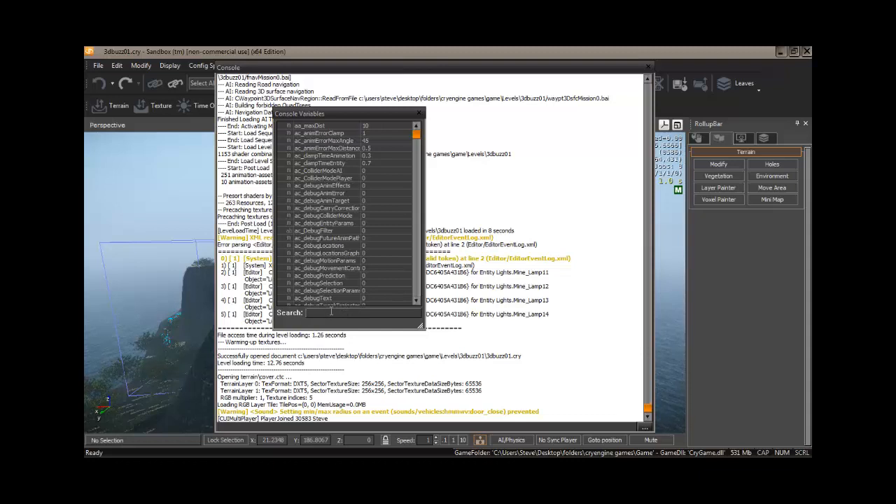
type("e_terrain")
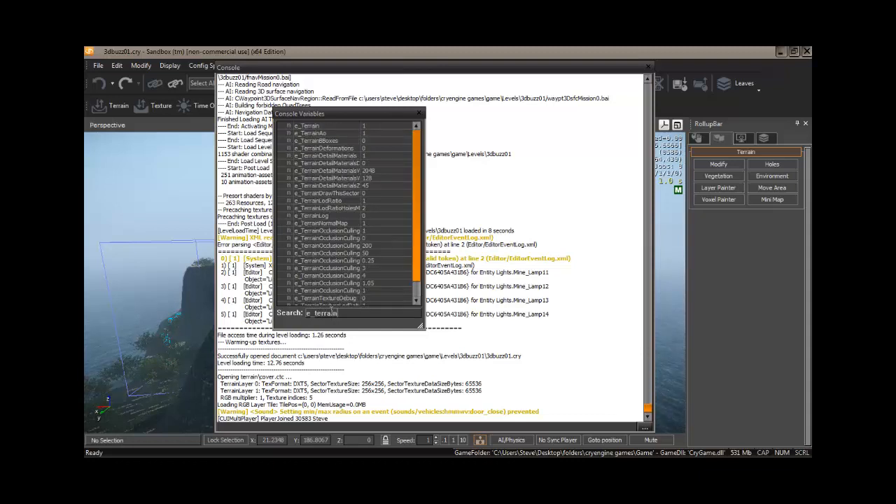
left_click(371, 140)
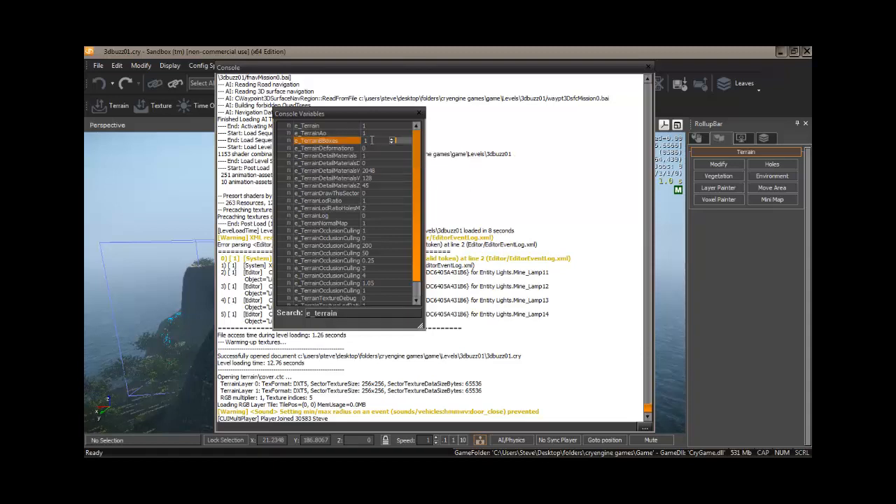
key("Return")
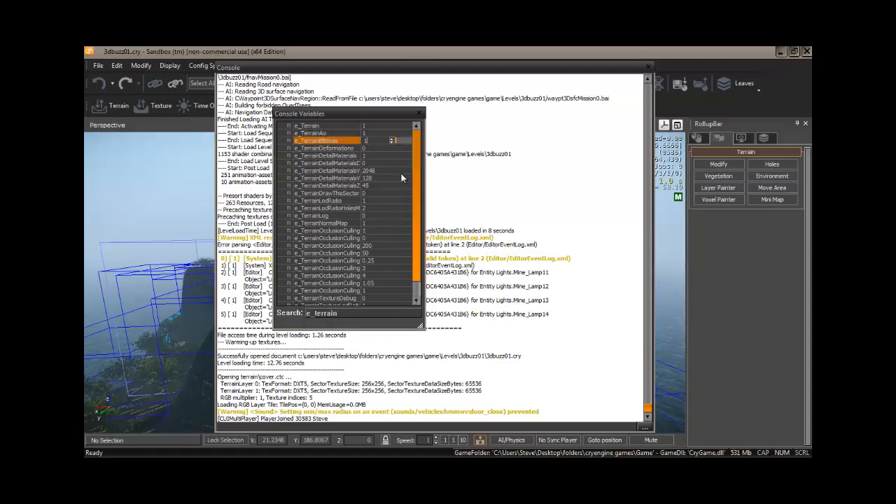
left_click(419, 114)
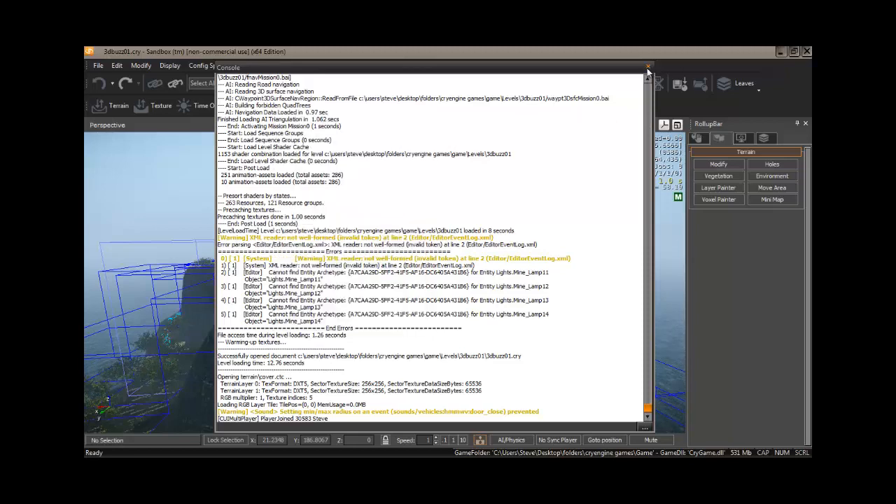
left_click(648, 68)
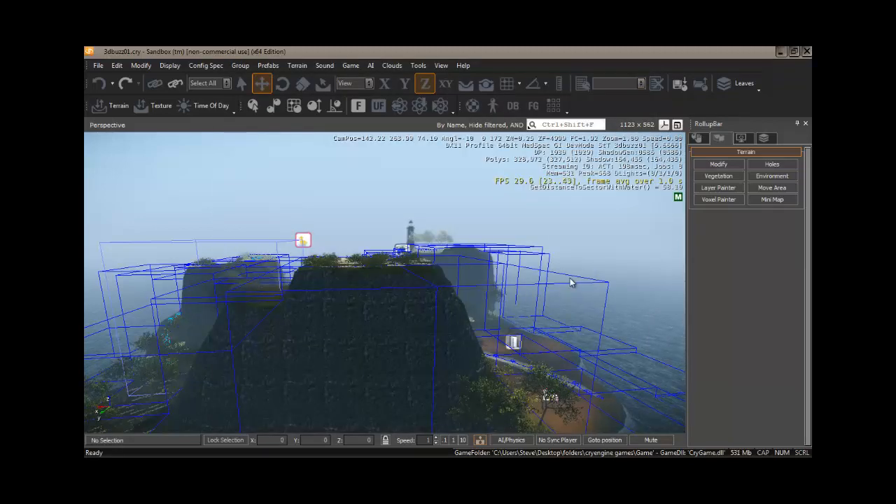
Step: Place a new voxel object on the cliff at X 128, Y 192, Z 64 with grid snapping enabled
left_click(696, 137)
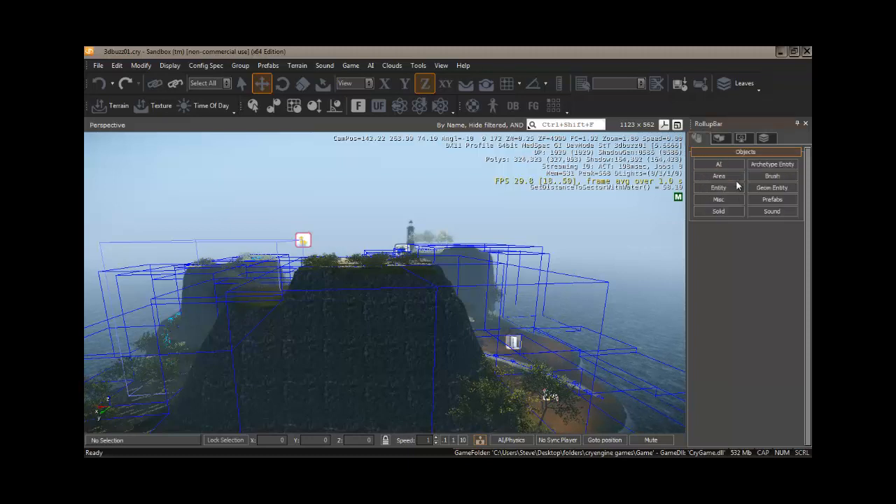
left_click(719, 199)
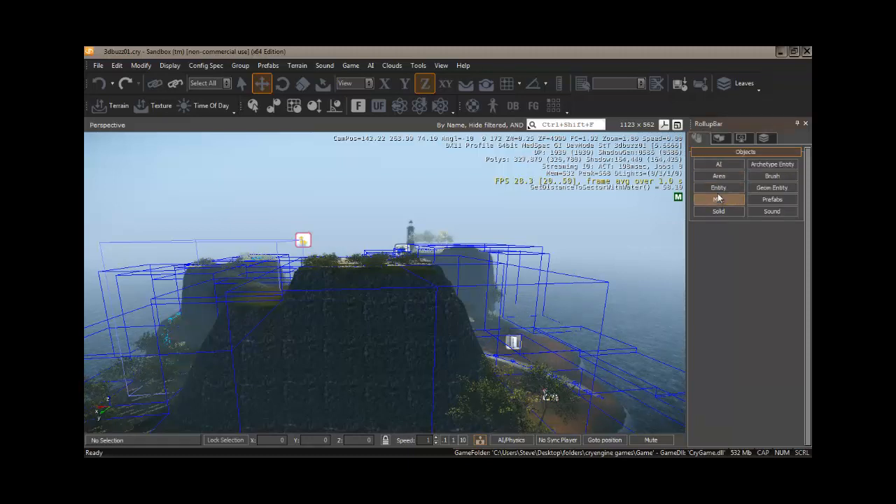
left_click(717, 199)
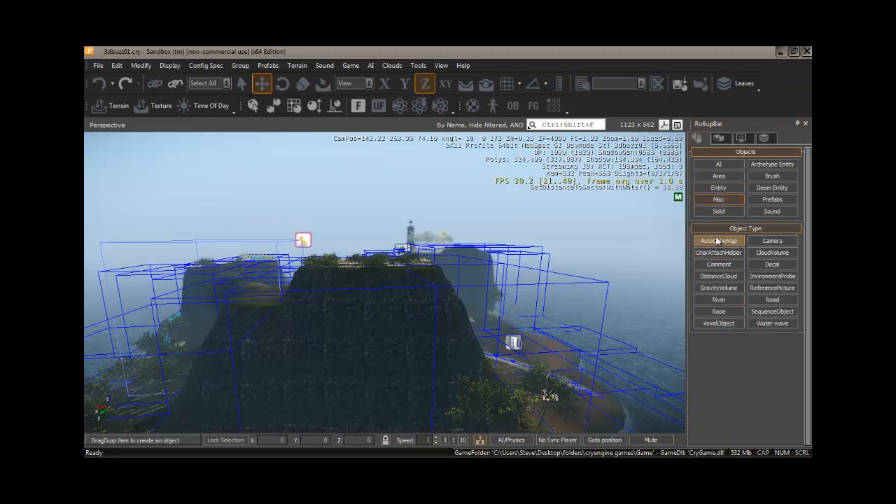
right_click_drag(542, 320, 545, 299)
key("s")
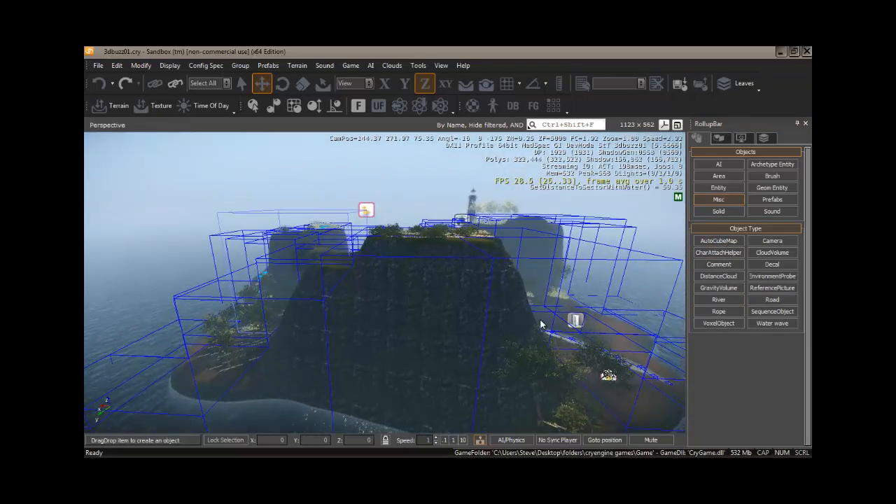
left_click(722, 327)
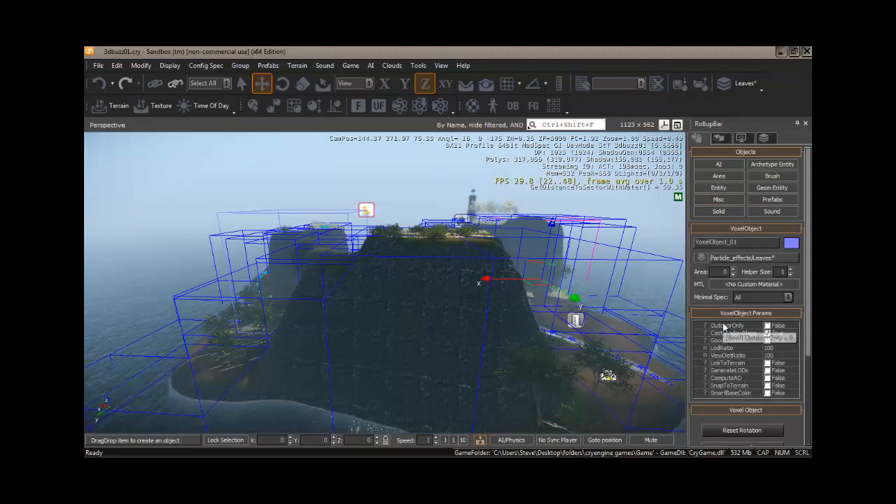
left_click(509, 87)
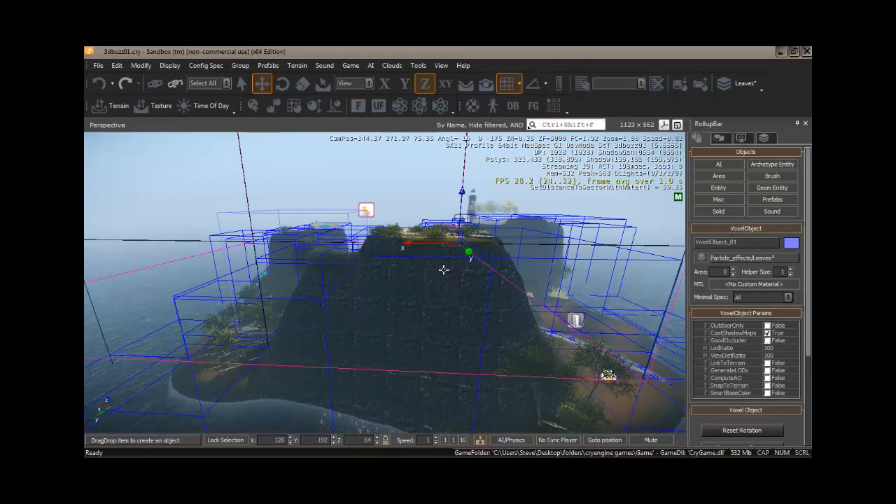
left_click(464, 301)
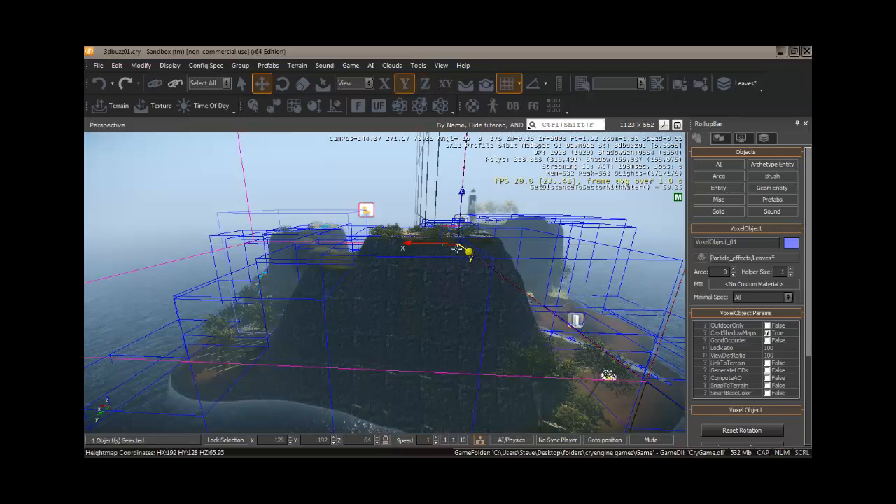
Step: Set the snap grid size to 32 and move the voxel object along Y to 160
mouse_move(389, 310)
right_mouse_down()
mouse_move(404, 311)
mouse_move(389, 310)
right_mouse_up()
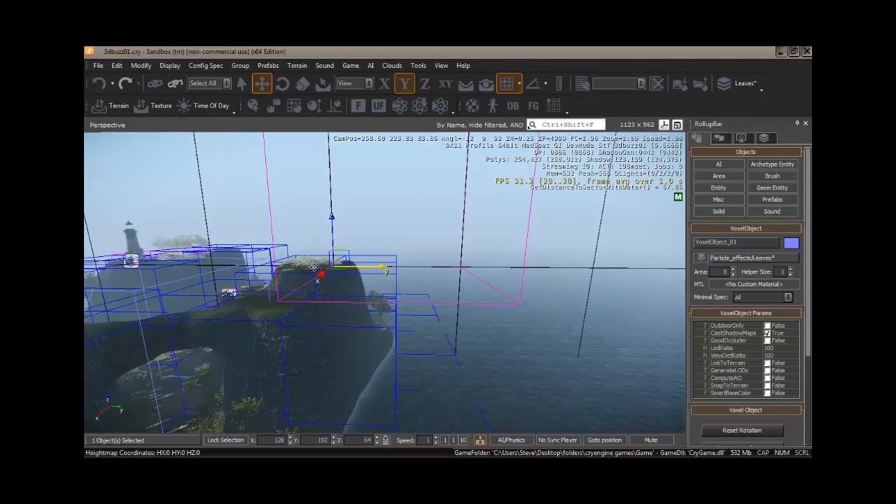
left_click_drag(292, 266, 258, 264)
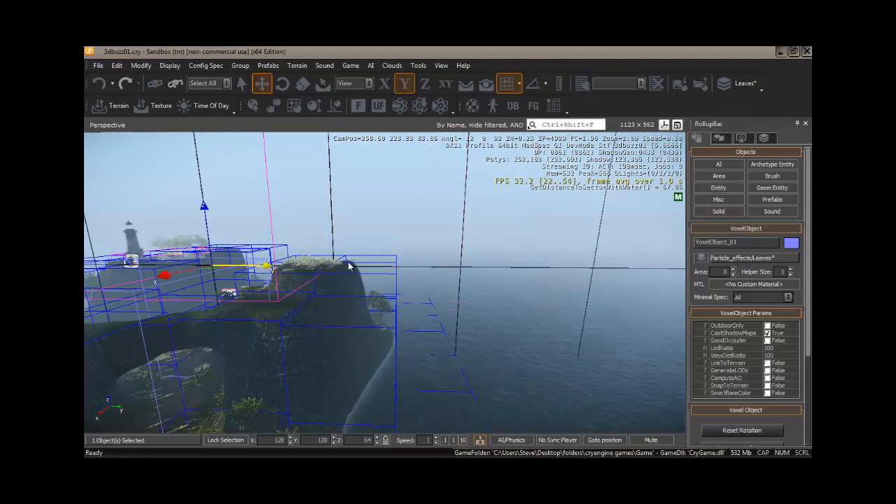
left_click(519, 84)
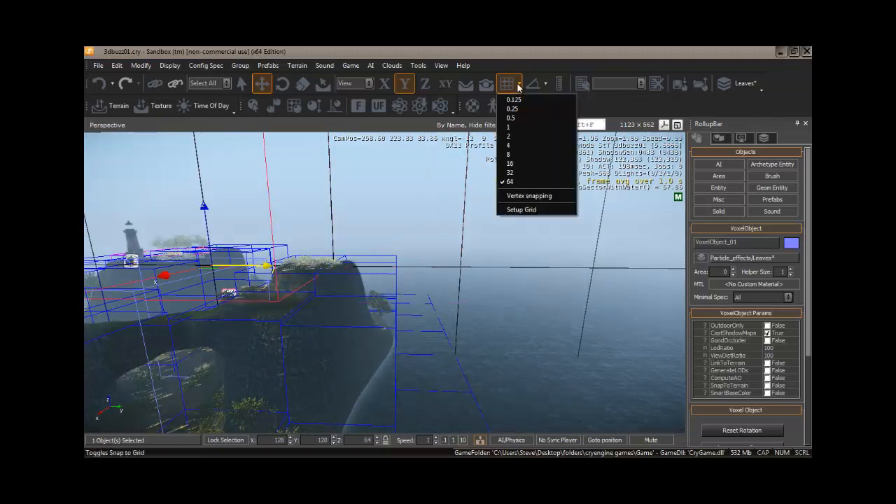
left_click(511, 173)
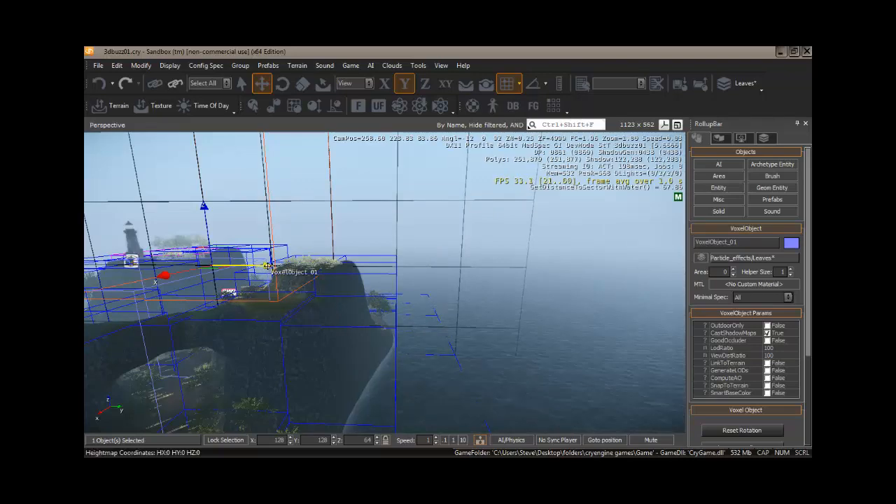
left_click_drag(269, 266, 325, 265)
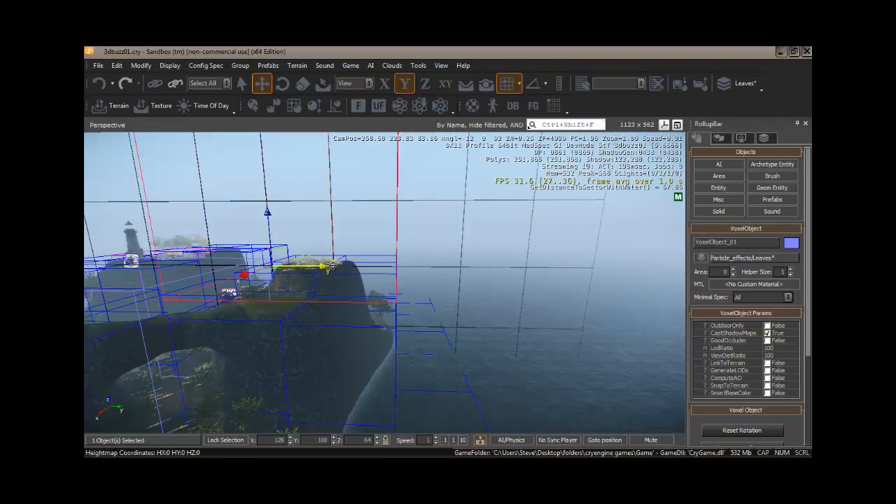
Step: Move the voxel object along X to 96
key("d")
right_click_drag(286, 315, 285, 315)
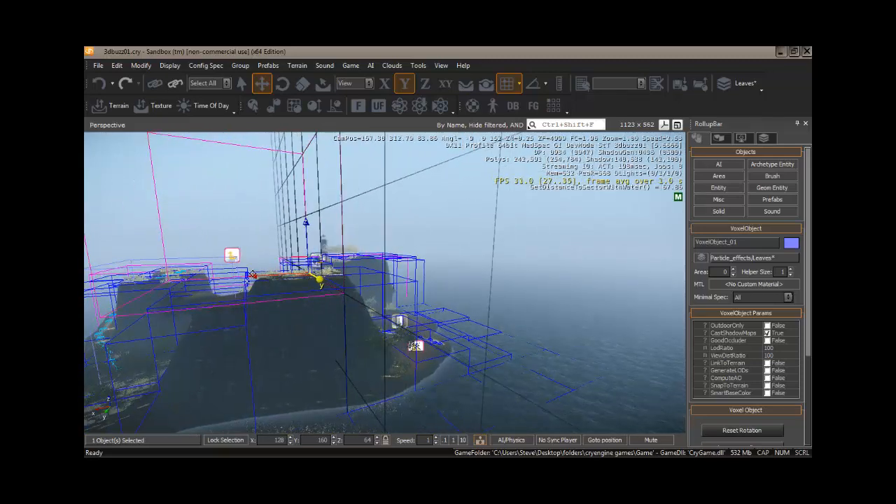
left_click(253, 275)
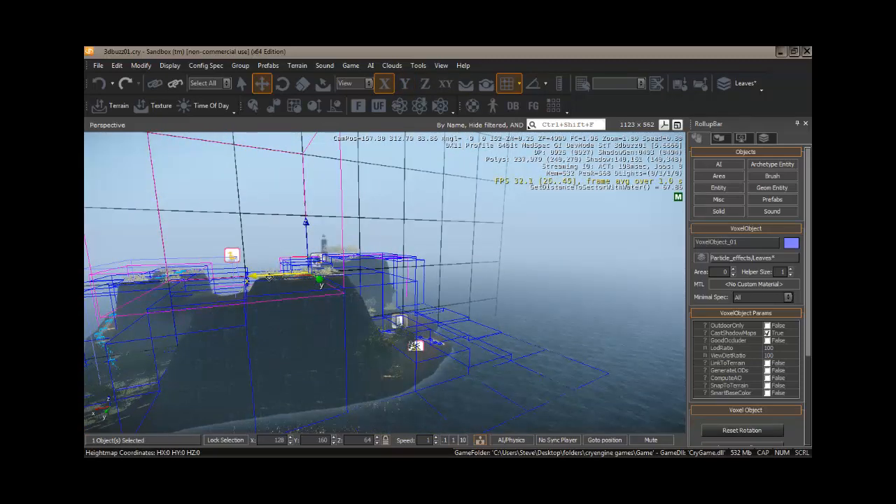
left_click_drag(278, 277, 299, 277)
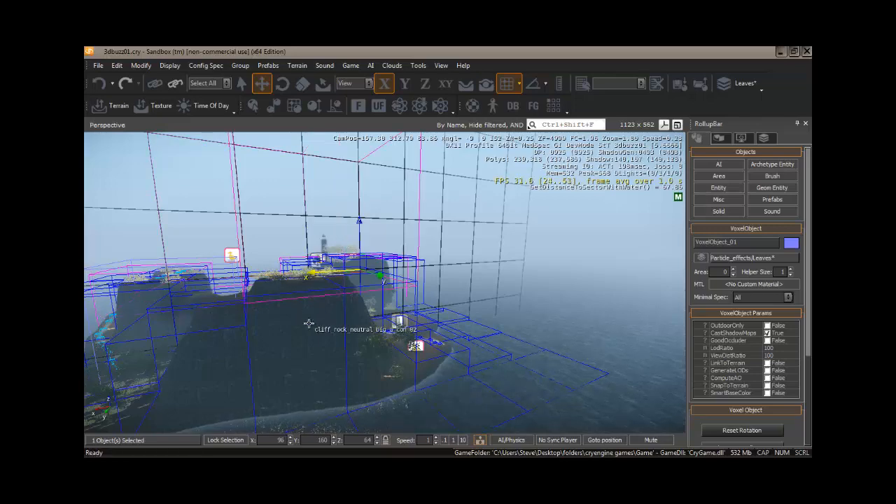
Step: Lower the voxel object to Z 0, then raise it to Z 32
right_click_drag(312, 324, 312, 329)
key("a")
key("s")
key("s")
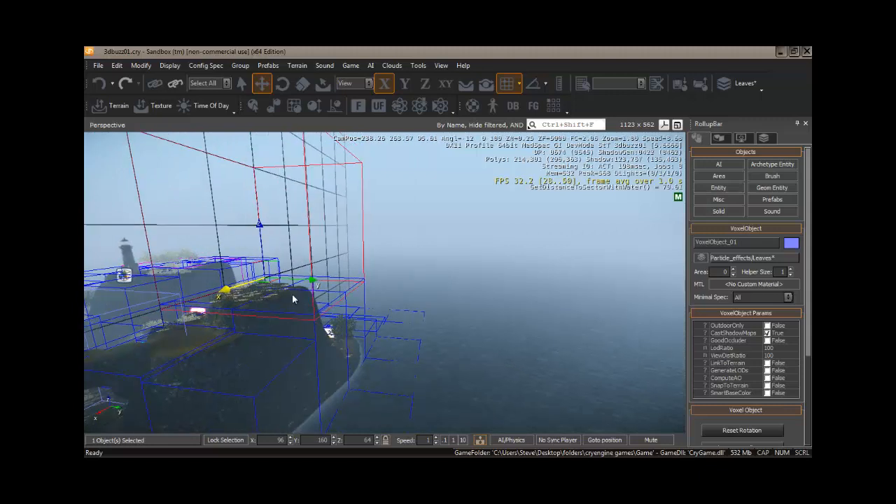
left_click(259, 226)
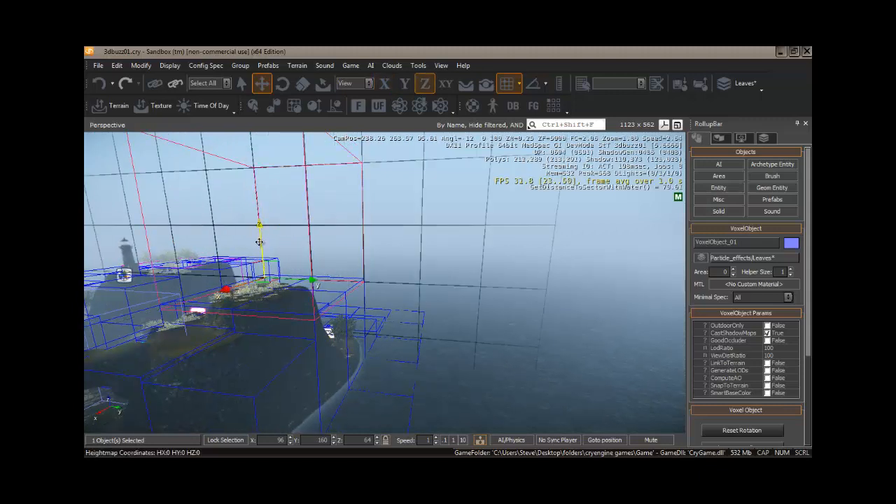
left_click_drag(259, 243, 264, 311)
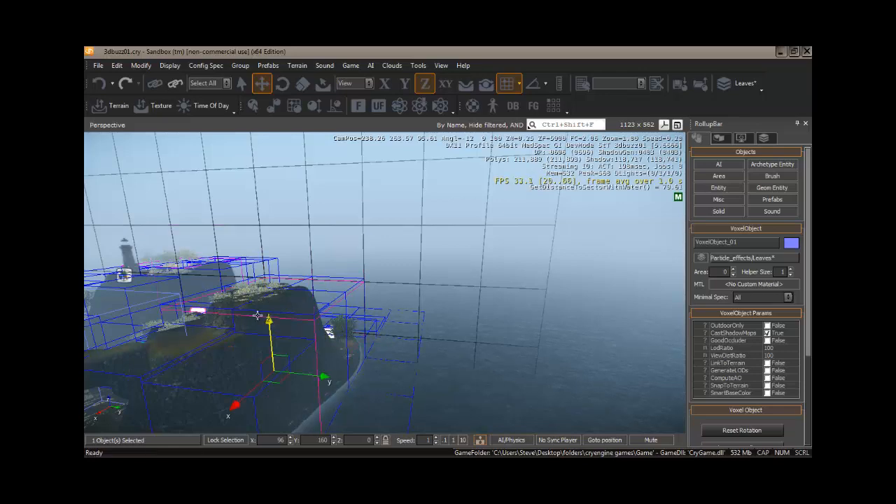
key("w")
mouse_move(210, 345)
right_mouse_down()
mouse_move(216, 350)
mouse_move(210, 343)
right_mouse_up()
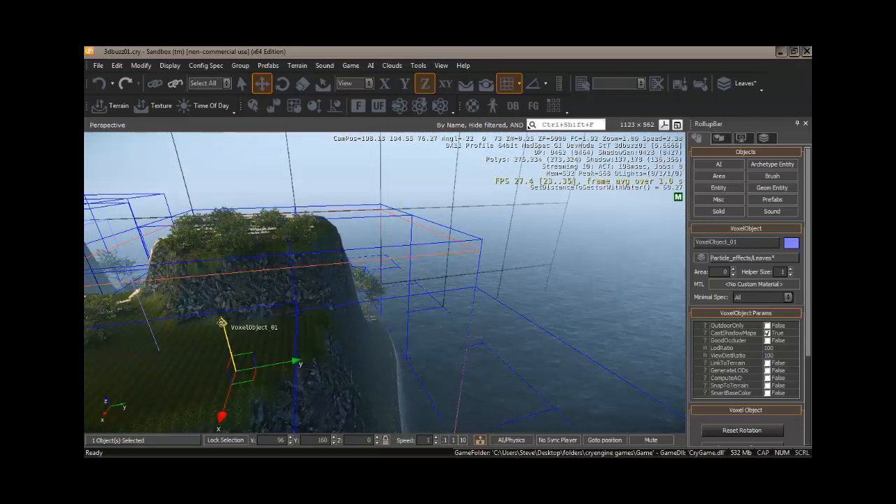
left_click_drag(221, 322, 220, 249)
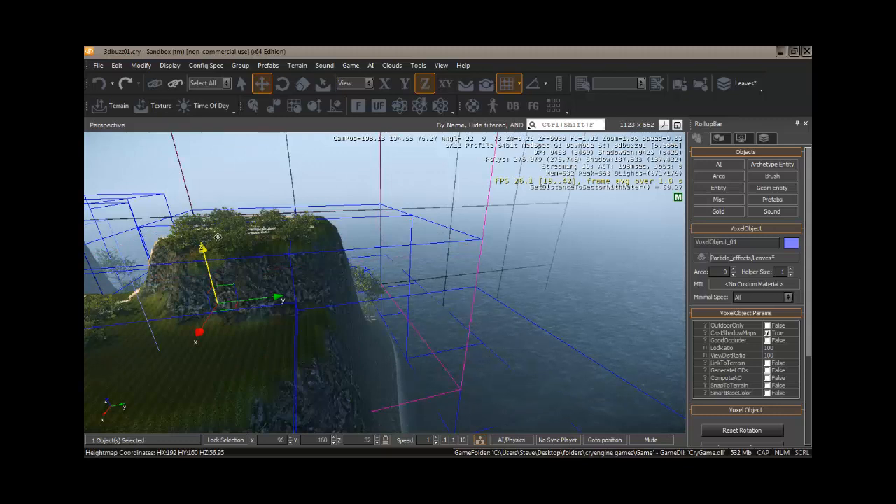
Step: Scale the voxel object down uniformly to 0.82 and return to selection mode
left_click(302, 83)
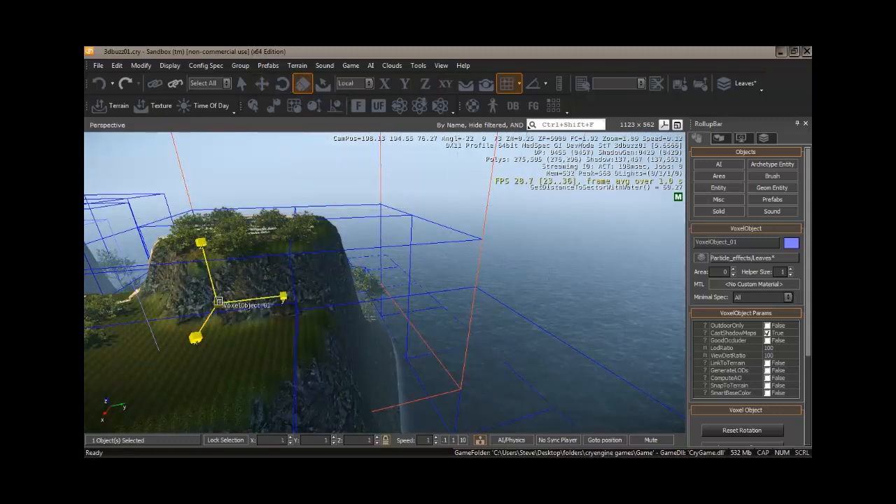
left_click_drag(218, 302, 221, 311)
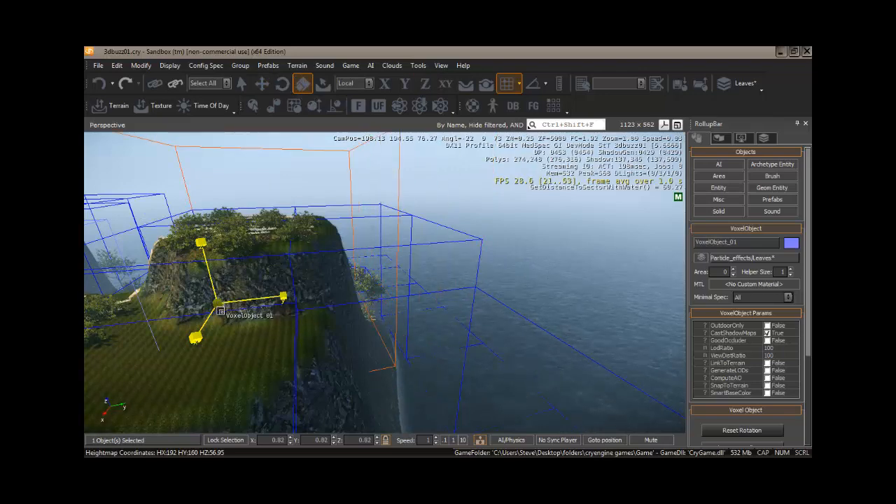
left_click(241, 84)
key("s")
right_click_drag(245, 240, 243, 238)
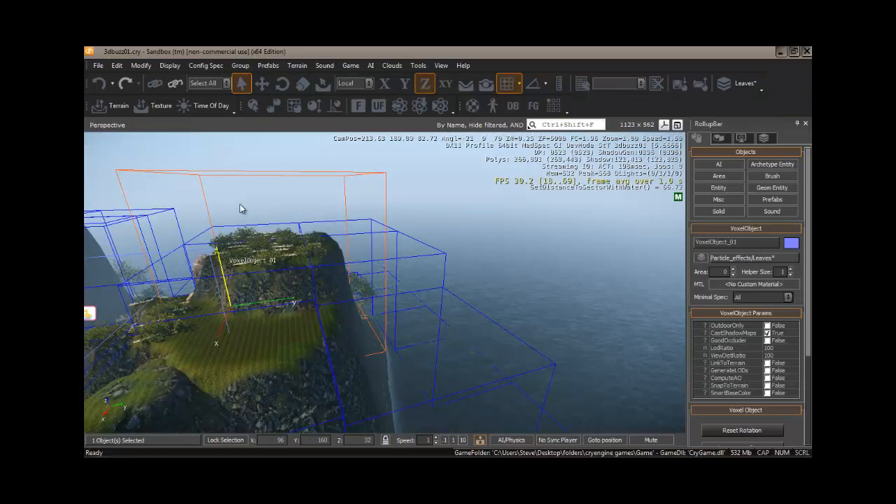
Step: Set the snap grid size to 16 and move the voxel object along X to 112
left_click(262, 83)
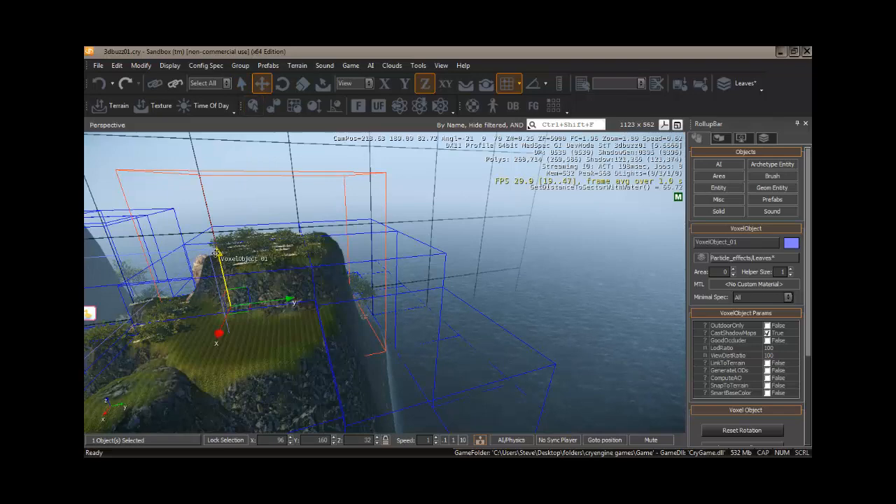
left_click_drag(222, 268, 223, 263)
key("d")
right_click_drag(248, 306, 246, 307)
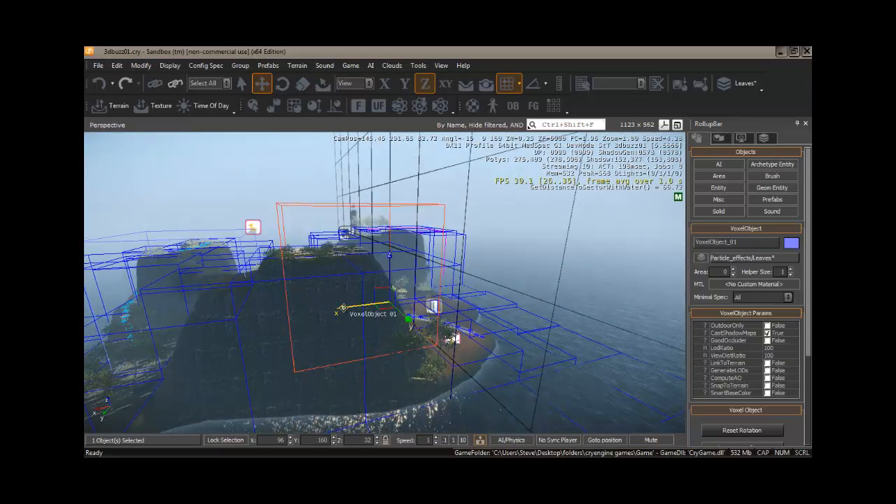
key("1")
left_click_drag(321, 307, 275, 309)
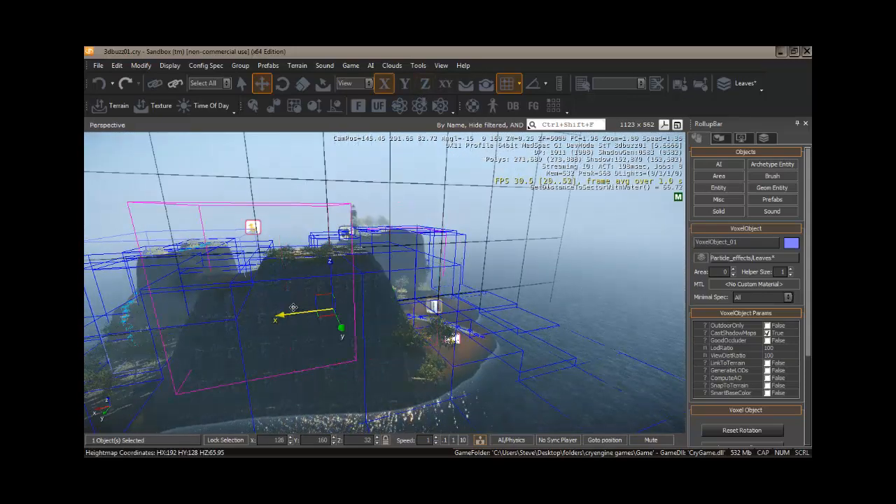
left_click(518, 84)
left_click(509, 163)
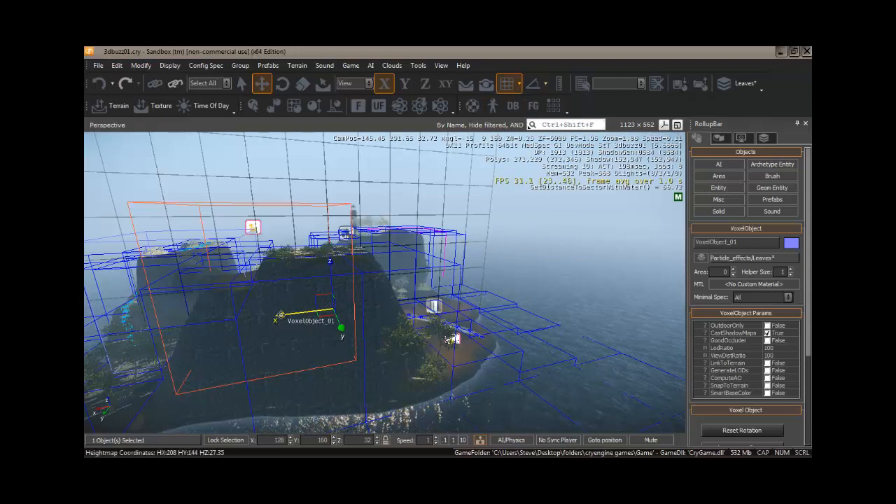
left_click_drag(279, 316, 297, 315)
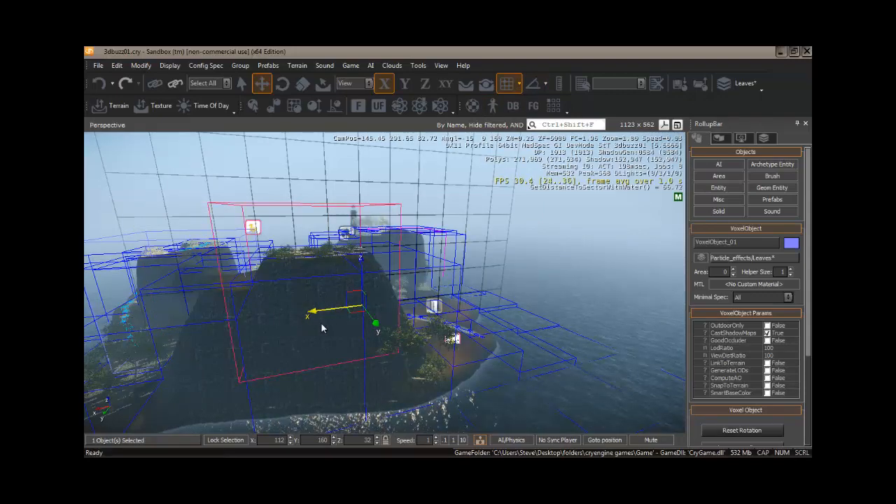
Step: Cut a rectangular hole through the cliff face above the grassy ledge with a slightly enlarged terrain hole brush
key("a")
right_click_drag(322, 323, 403, 323)
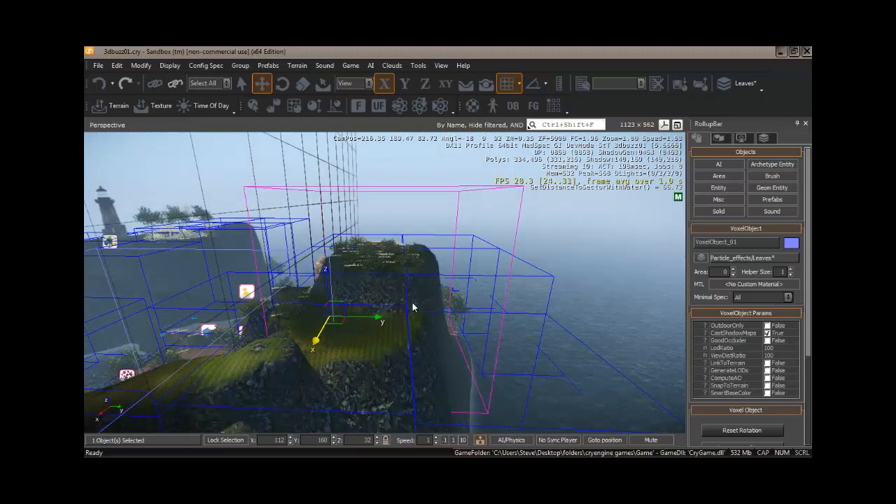
left_click(720, 139)
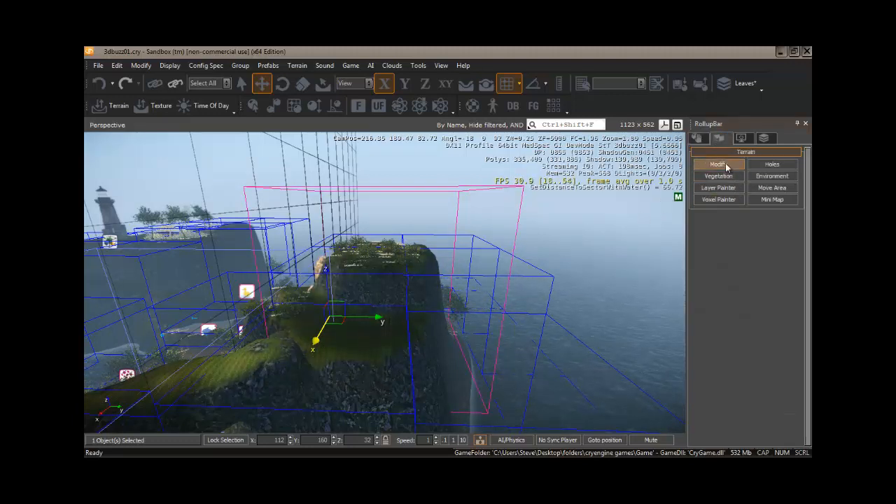
left_click(771, 165)
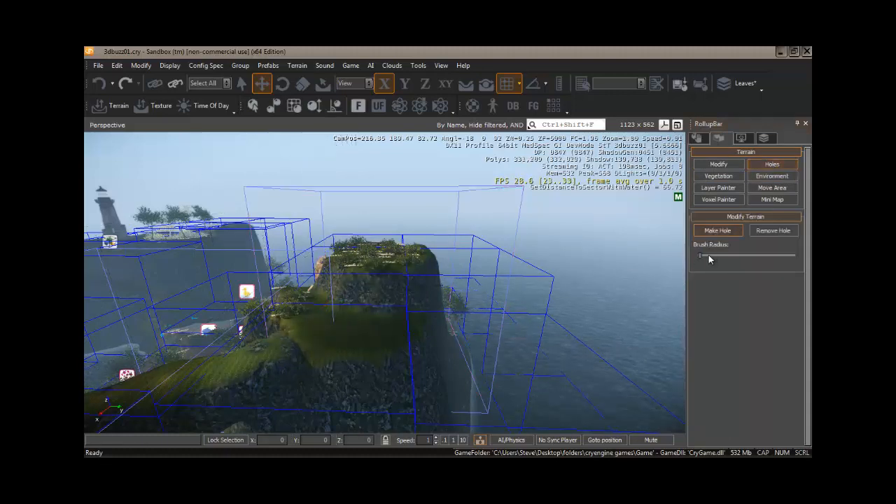
left_click_drag(708, 255, 717, 254)
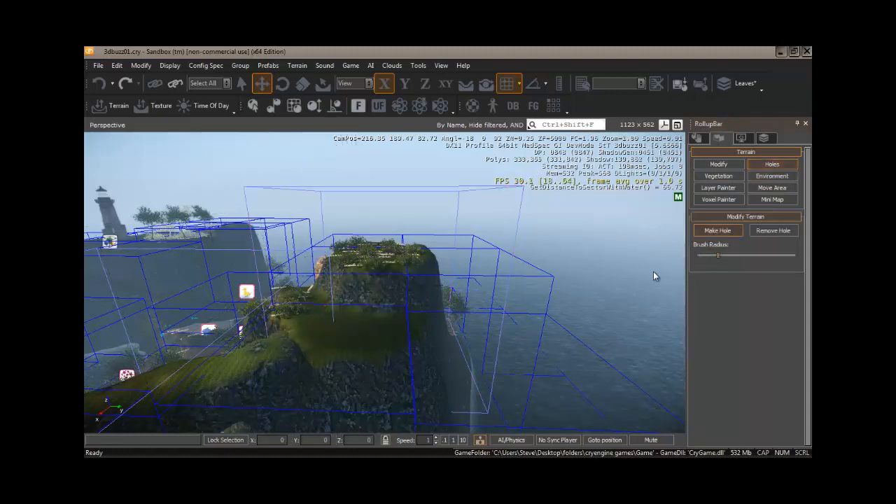
left_click(355, 305)
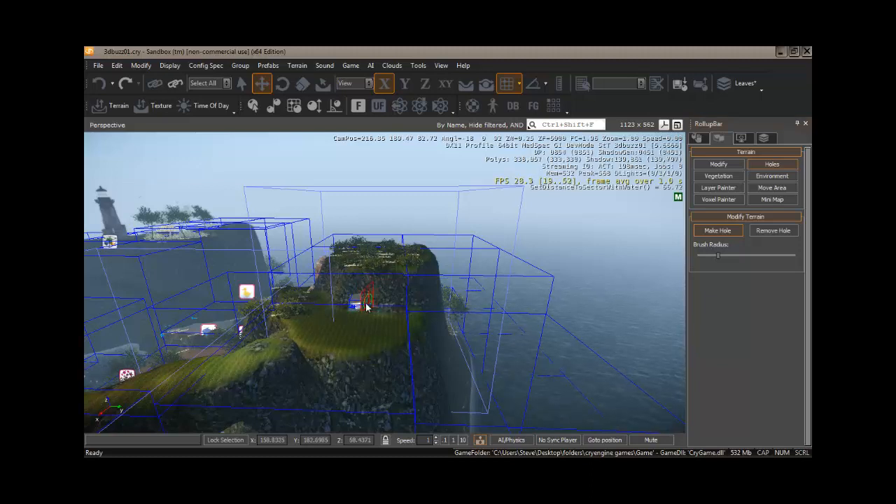
mouse_move(366, 307)
left_mouse_down()
mouse_move(389, 299)
mouse_move(387, 306)
mouse_move(377, 294)
mouse_move(390, 294)
mouse_move(379, 289)
left_mouse_up()
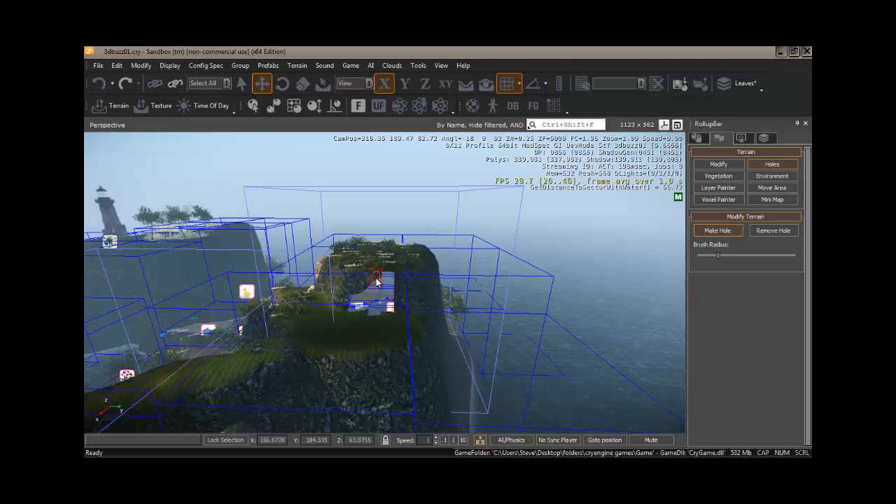
left_click_drag(369, 287, 362, 289)
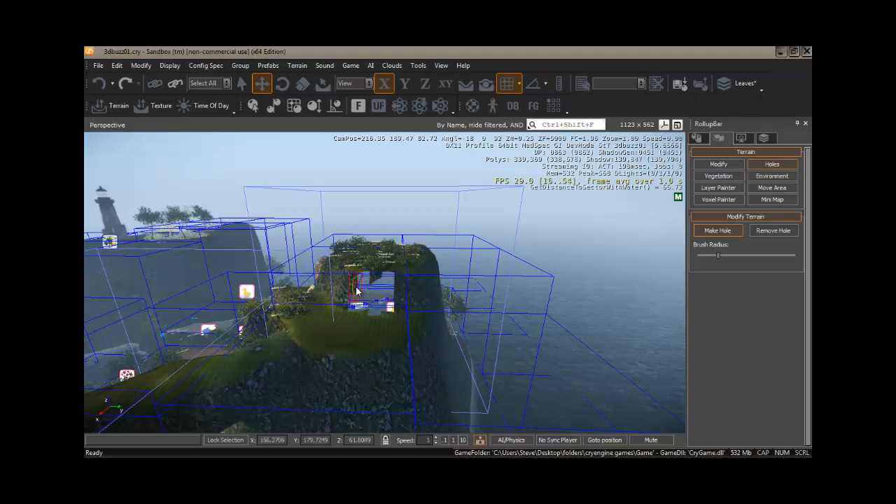
left_click(357, 291)
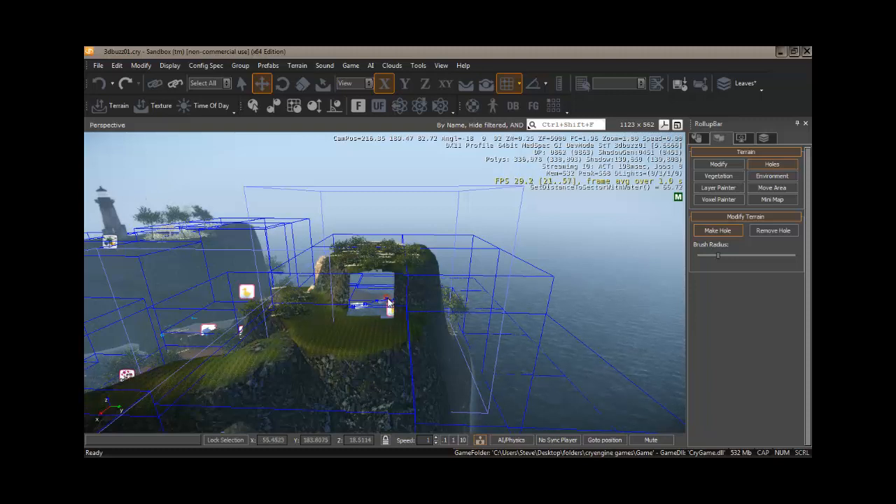
left_click(386, 309, "ctrl")
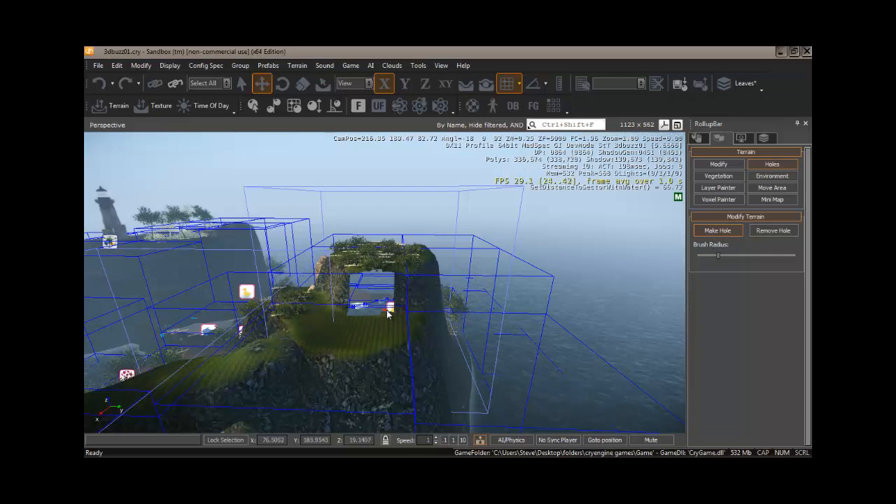
key("w")
right_click_drag(386, 309, 386, 317)
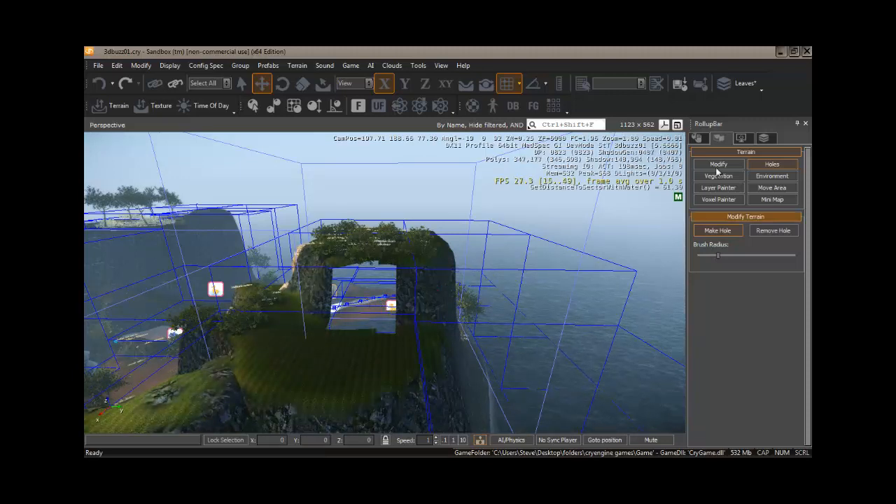
Step: Select the first of the two VoxelObject_01 entries from the list of level objects
left_click(700, 139)
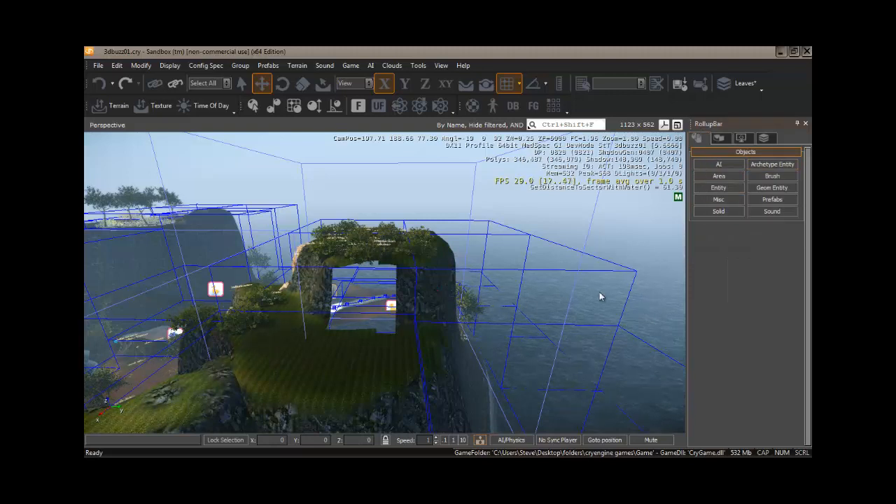
left_click(720, 199)
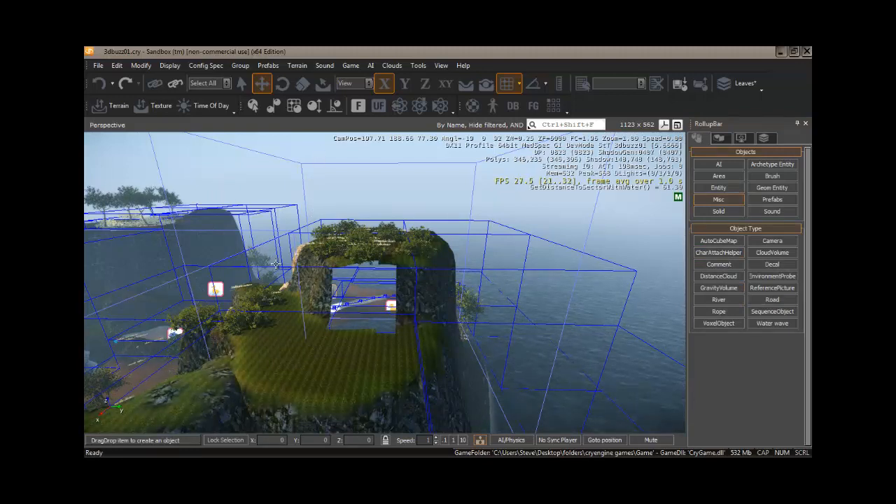
key("h")
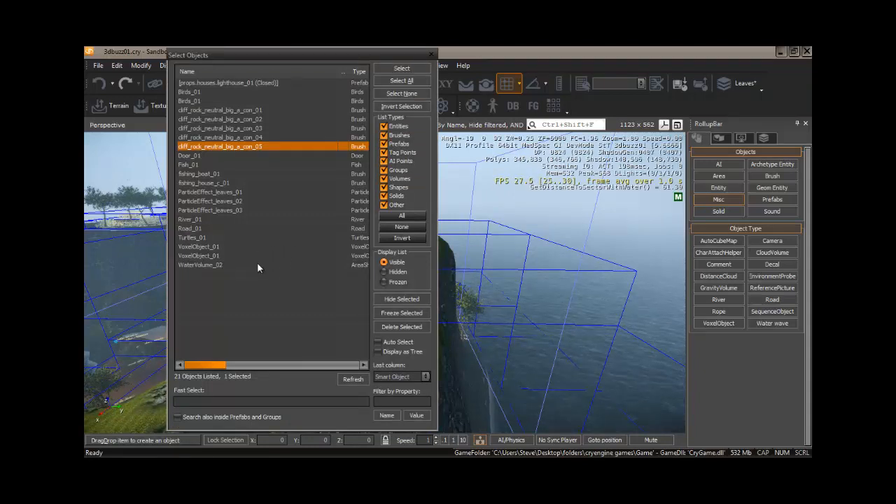
left_click(207, 256)
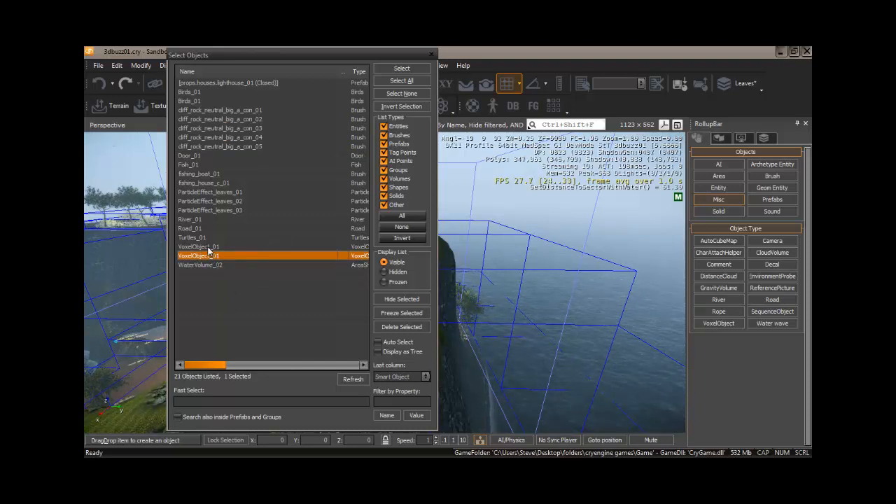
left_click(208, 246)
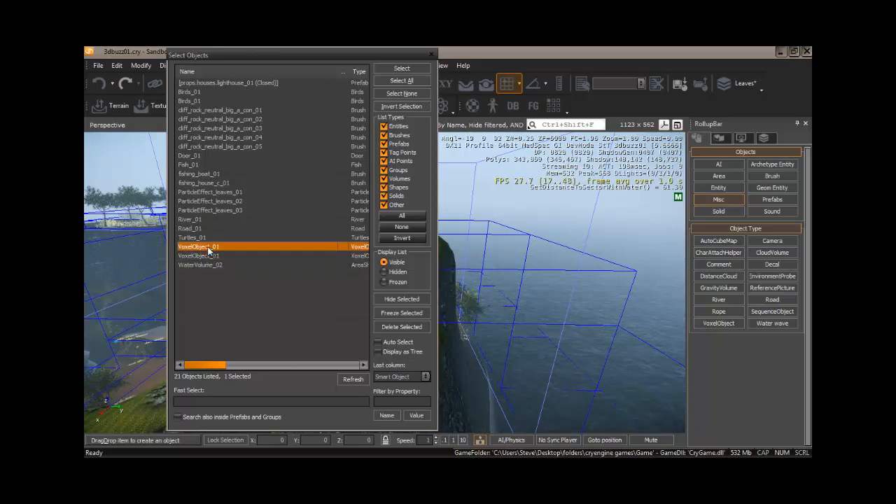
left_click(409, 66)
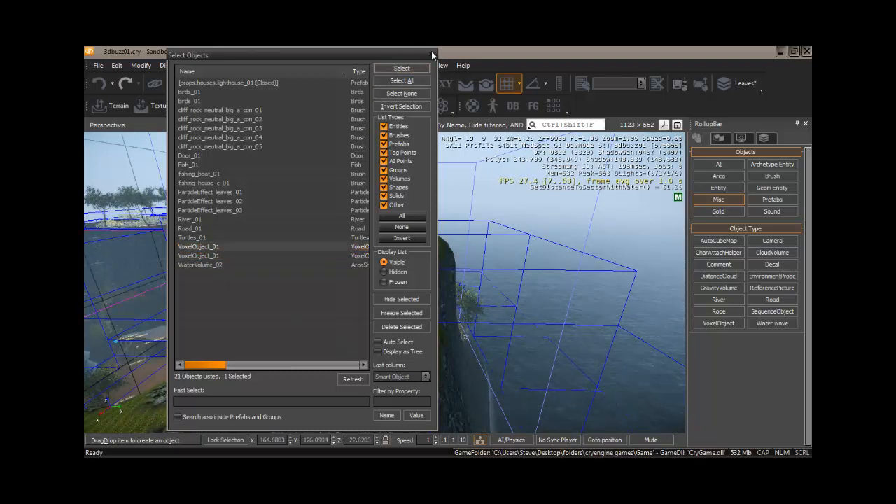
left_click(431, 55)
right_click_drag(364, 236, 365, 235)
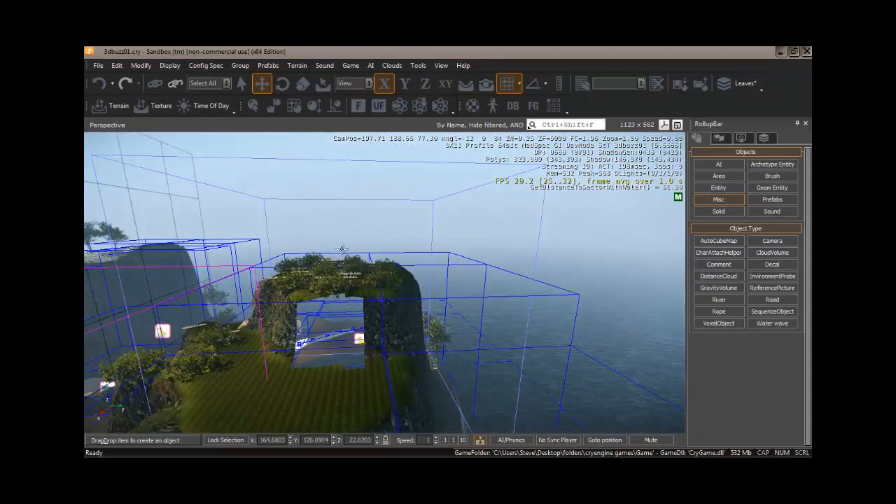
Step: Select the second VoxelObject_01 entry from the object list and display its voxel object parameters
key("h")
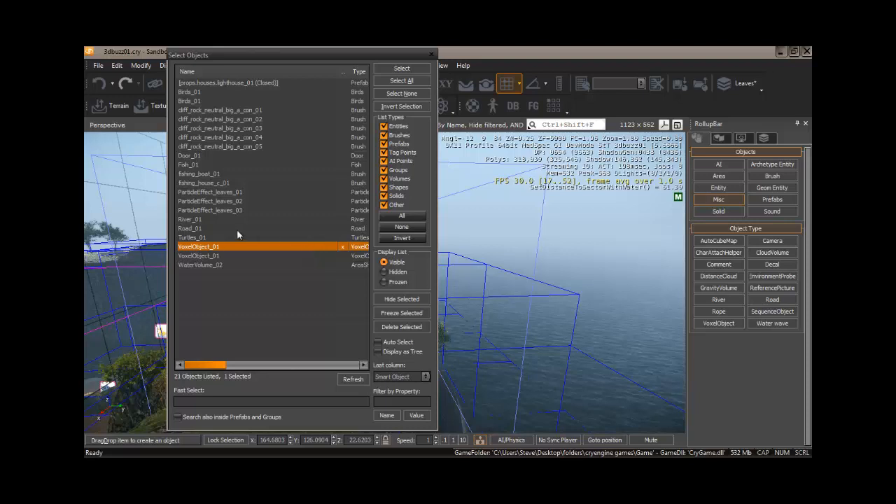
left_click(205, 255)
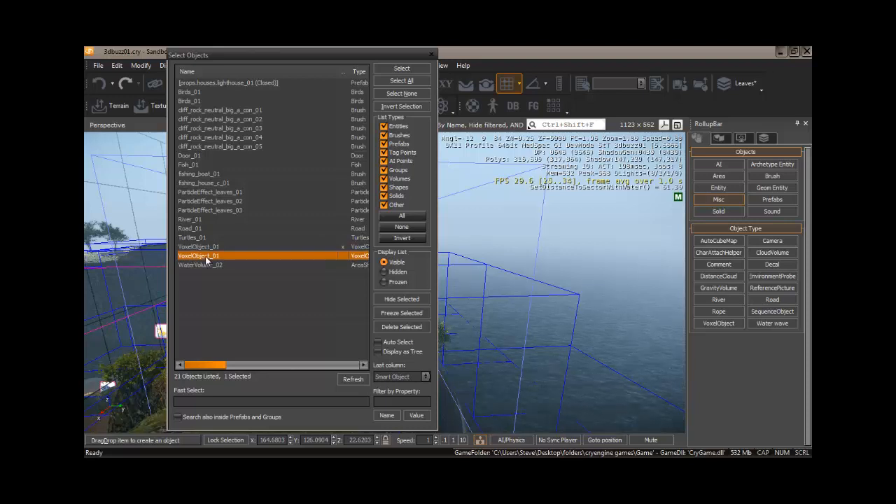
left_click(405, 66)
left_click(431, 55)
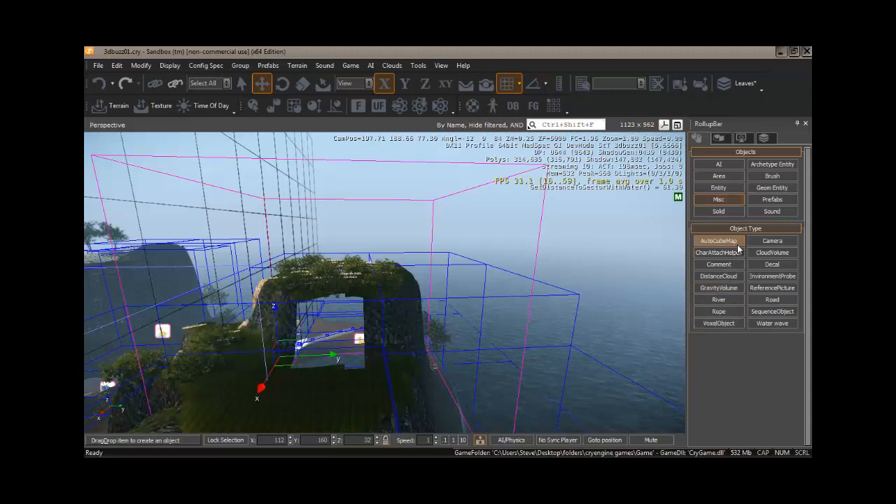
left_click(723, 196)
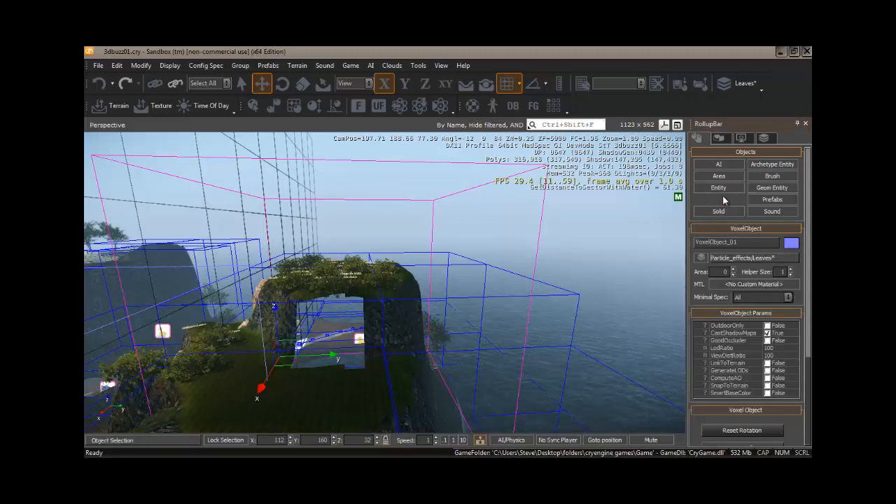
Step: Enable LinkToTerrain for the voxel object and copy the terrain into it
scroll(809, 248, "down", 5)
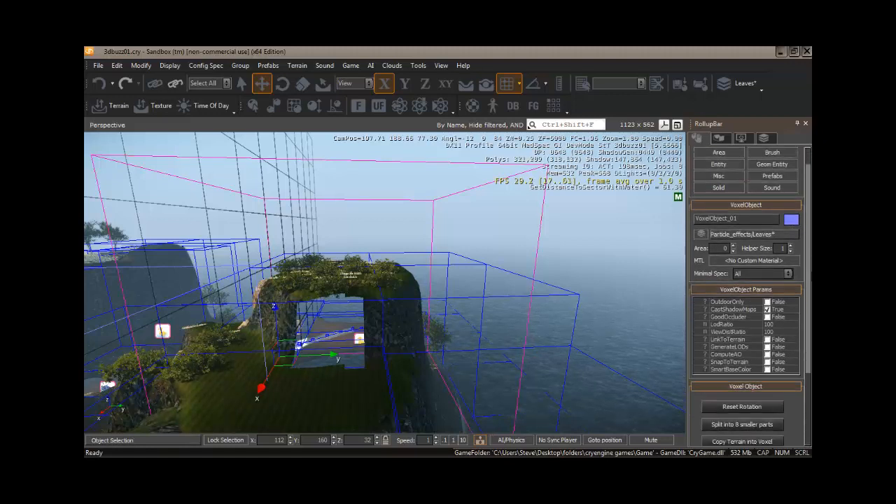
scroll(747, 294, "down", 1)
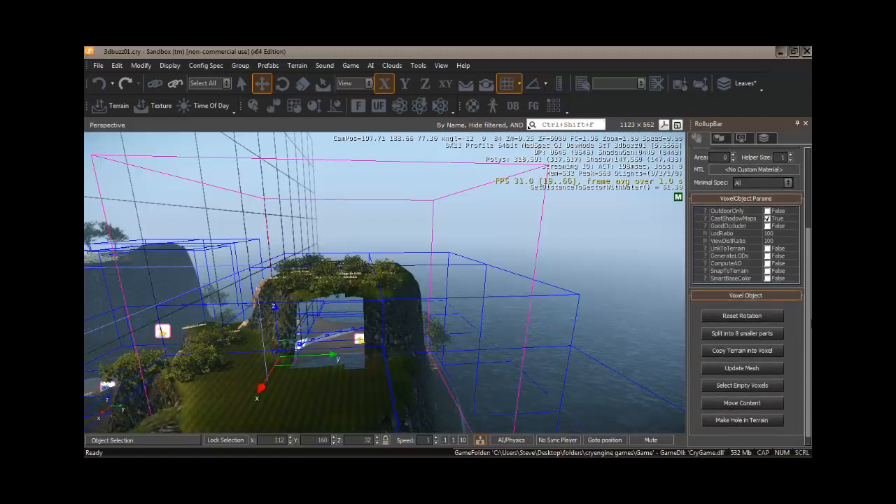
left_click(767, 249)
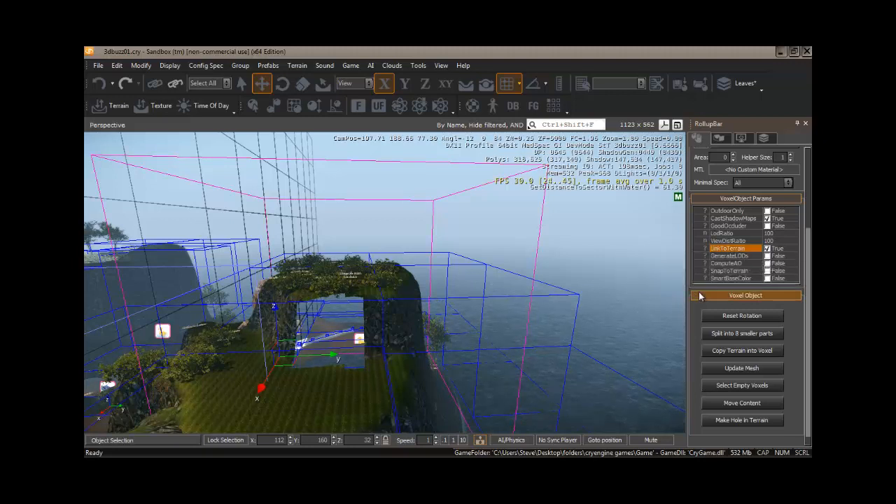
left_click(742, 351)
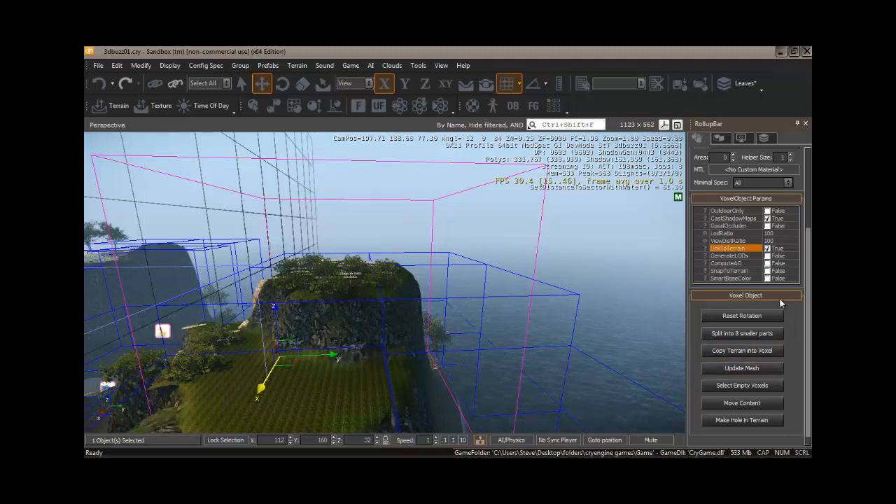
Step: Set up the Voxel Painter with the Soft Subtract brush and a brush radius of 4
left_click(719, 139)
left_click(723, 199)
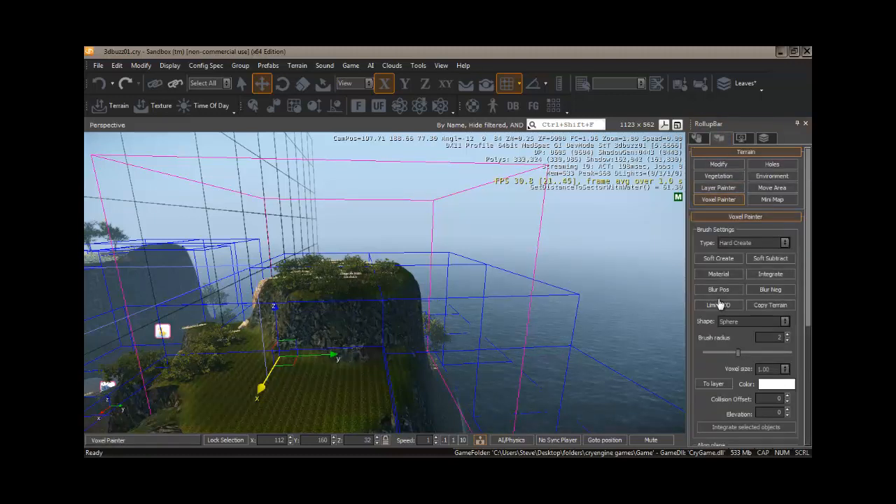
left_click(772, 259)
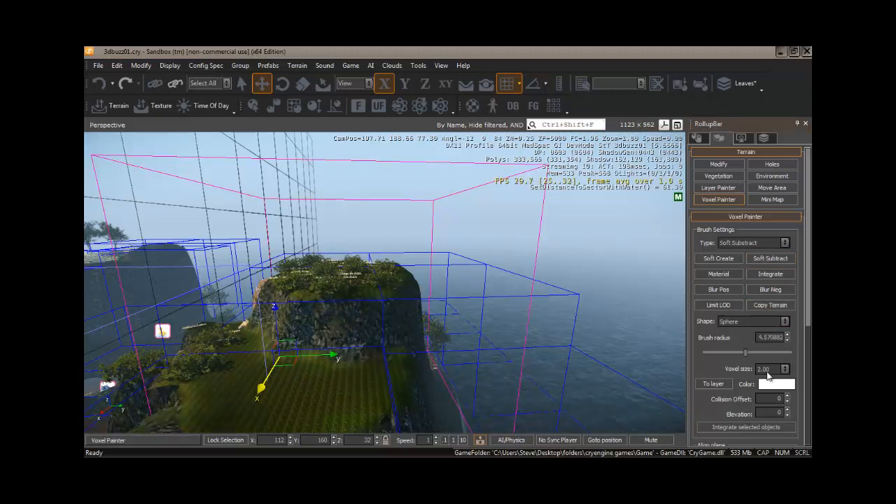
double_click(759, 338)
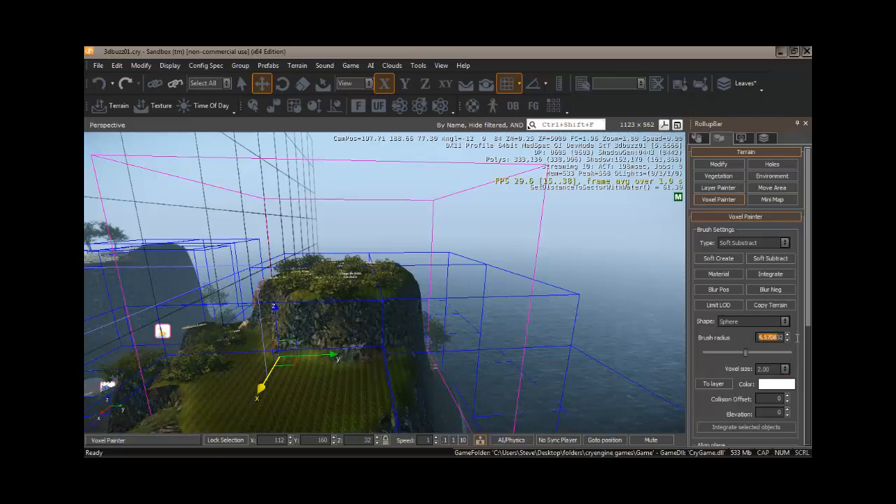
type("4")
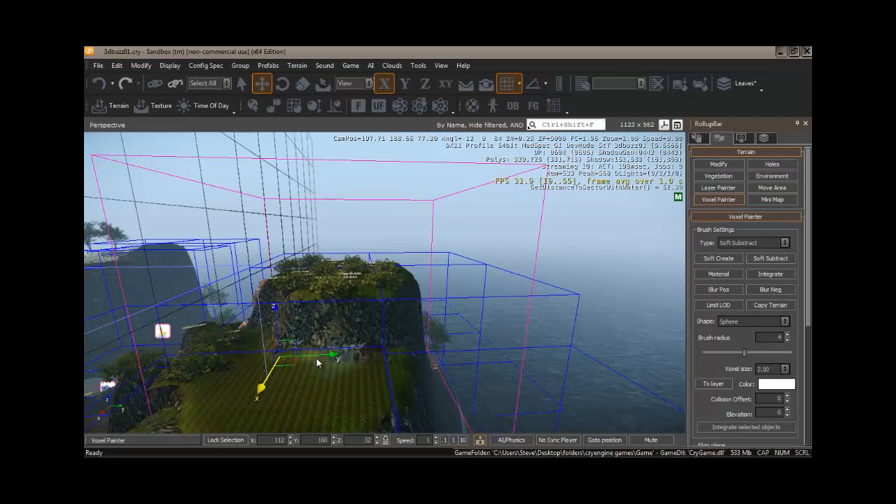
Step: Try carving a cave into the cliff face with the Soft Subtract brush, and undo the stroke
right_click_drag(332, 357, 332, 357)
key("w")
left_click_drag(367, 302, 357, 315)
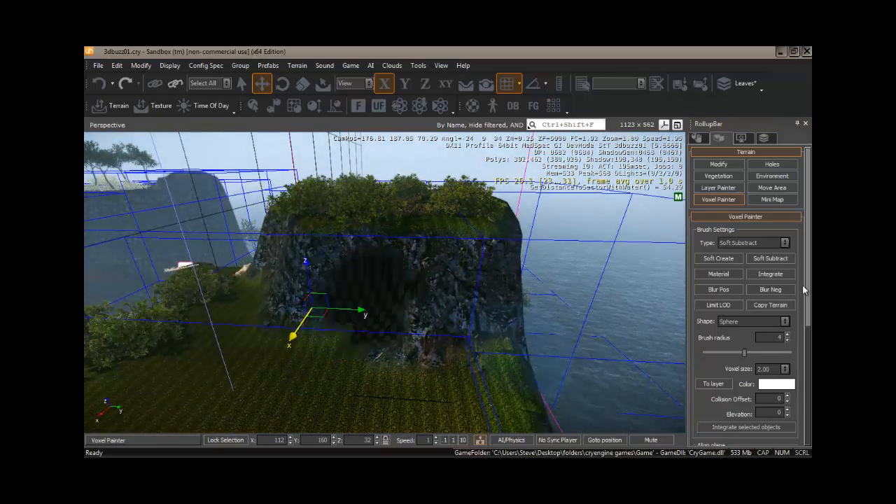
key("ctrl+z")
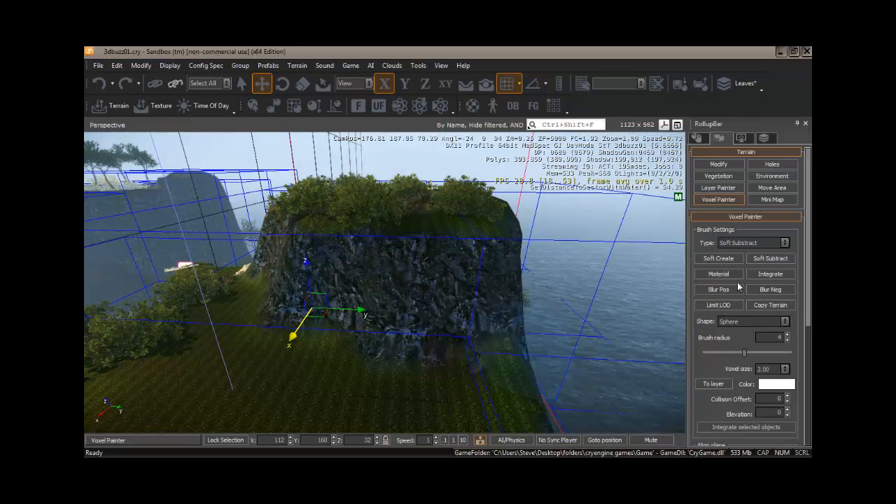
Step: Choose materials/terrain/cliff_next_to_ocean as the voxel brush's surface type and return to the brush settings
left_click_drag(810, 247, 809, 383)
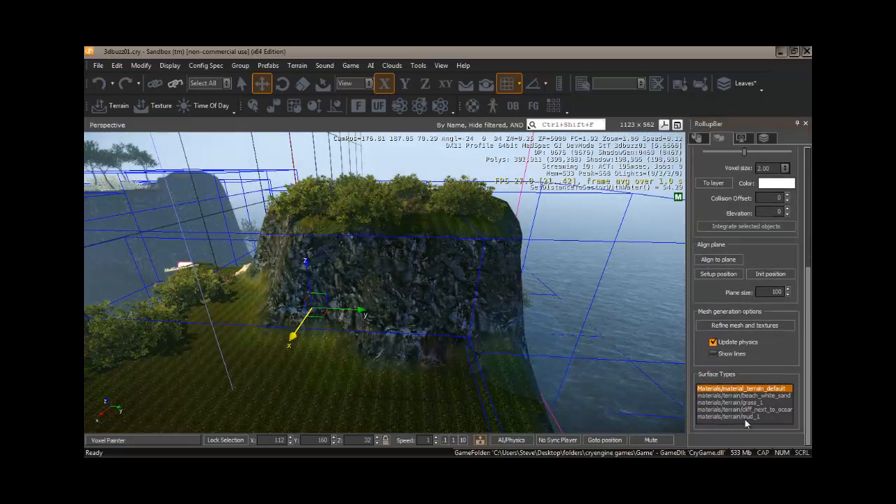
left_click(760, 410)
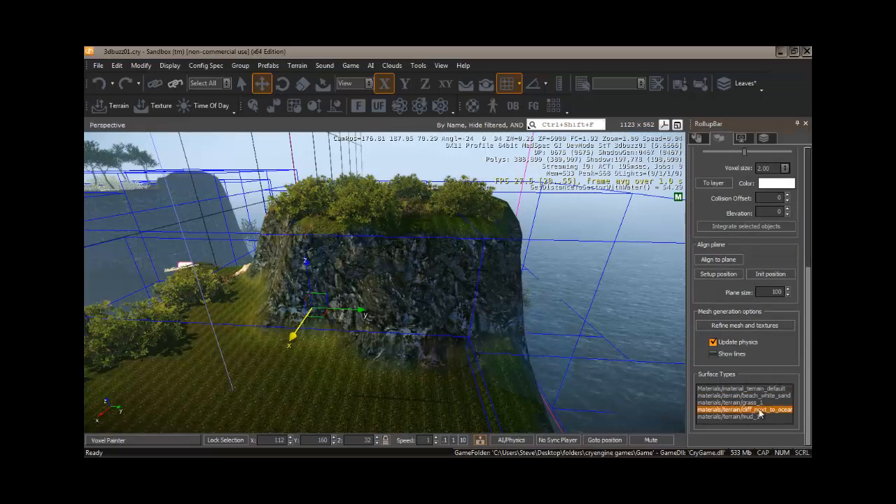
scroll(751, 206, "up", 5)
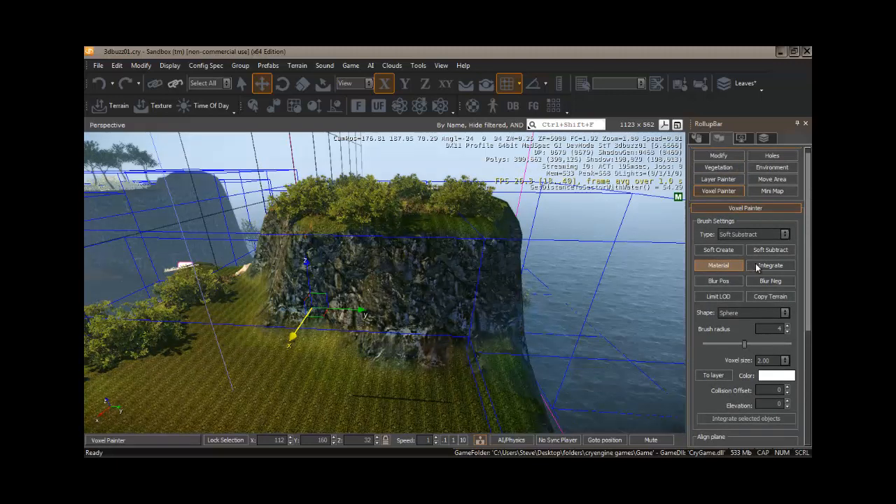
scroll(808, 261, "up", 1)
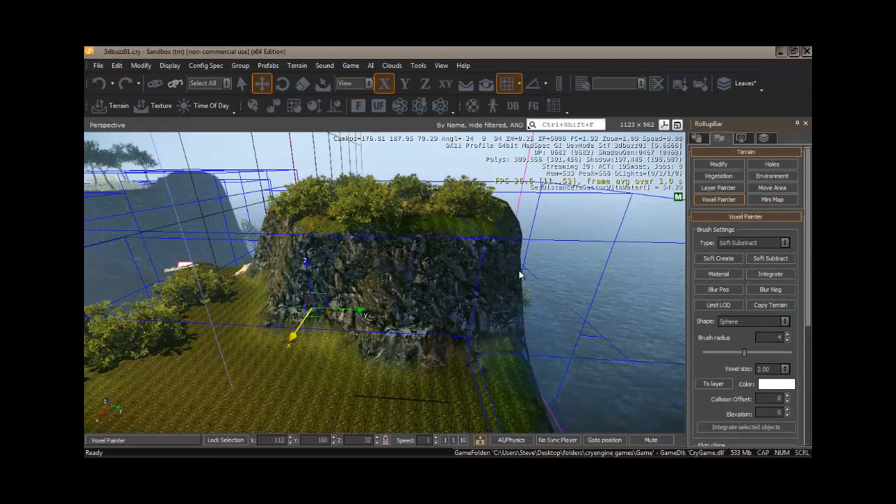
Step: Carve a cave into the cliff face with the Soft Subtract brush, reducing the brush radius to 3 to deepen it
mouse_move(389, 306)
left_mouse_down()
mouse_move(352, 297)
mouse_move(388, 290)
mouse_move(377, 283)
mouse_move(366, 294)
mouse_move(376, 288)
left_mouse_up()
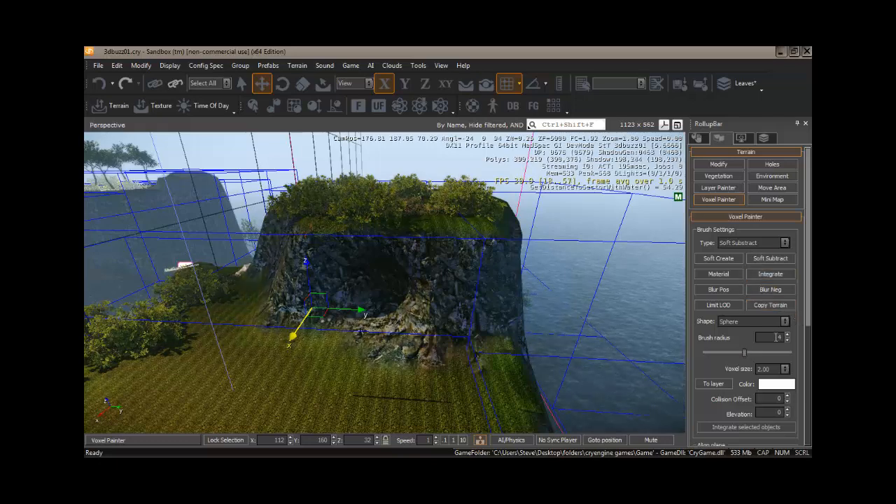
type("3")
key("Return")
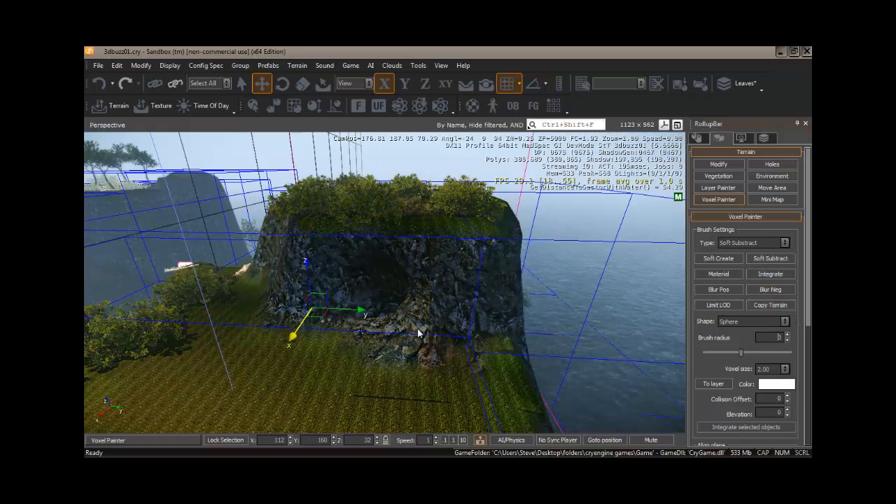
right_click_drag(358, 326, 355, 310)
key("w")
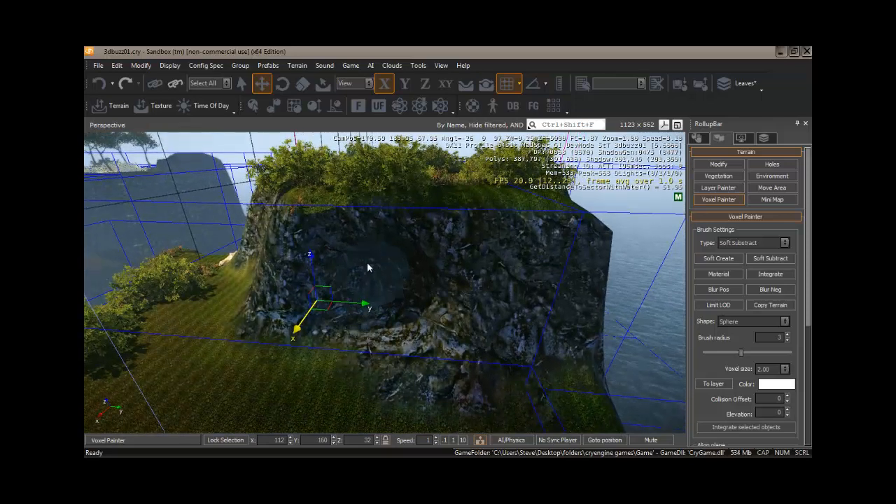
mouse_move(389, 256)
left_mouse_down()
mouse_move(430, 266)
mouse_move(401, 301)
mouse_move(401, 336)
mouse_move(409, 318)
mouse_move(400, 308)
mouse_move(435, 262)
mouse_move(411, 302)
left_mouse_up()
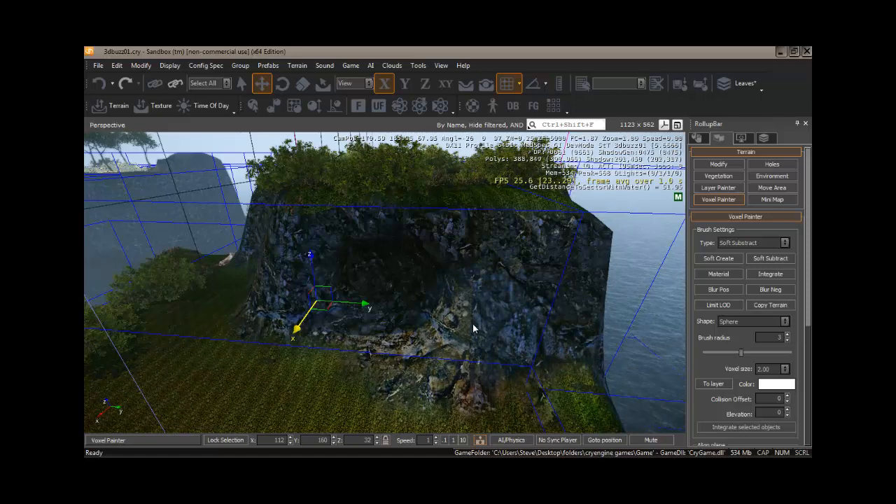
key("a")
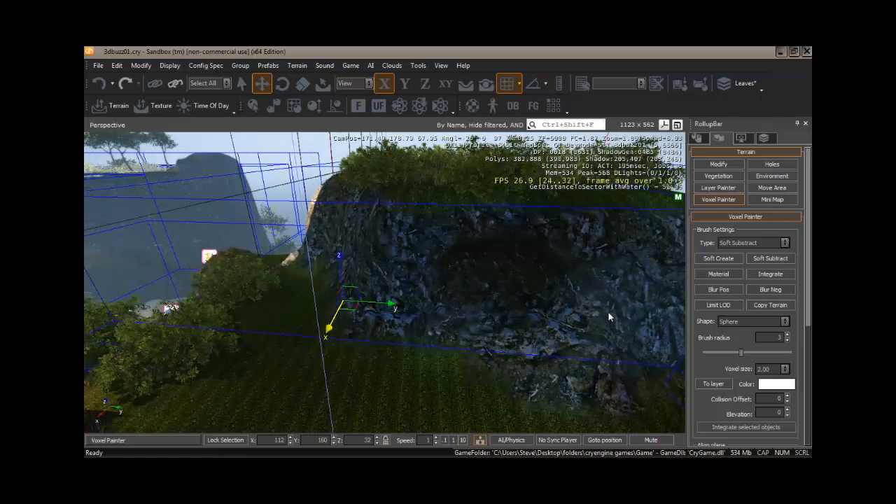
right_click_drag(608, 312, 552, 294)
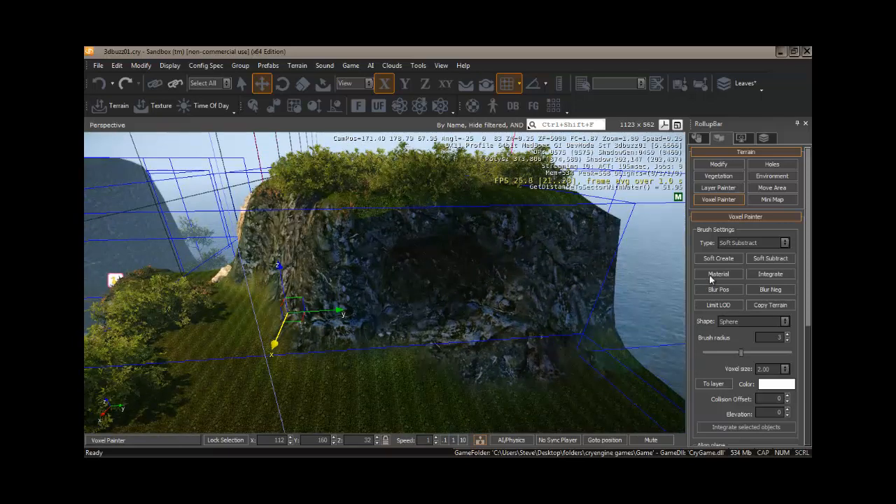
Step: Build up rock around the cave entrance with the Soft Create brush at radius 2 and voxel size 1.00
left_click(725, 256)
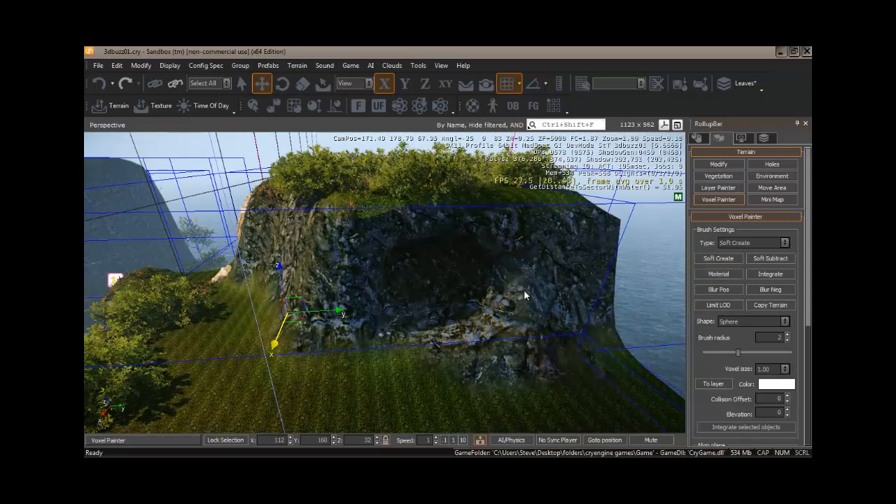
mouse_move(524, 290)
left_mouse_down()
mouse_move(523, 330)
mouse_move(518, 264)
mouse_move(522, 274)
mouse_move(510, 248)
mouse_move(334, 299)
mouse_move(334, 306)
mouse_move(356, 338)
mouse_move(342, 310)
mouse_move(350, 272)
mouse_move(364, 249)
mouse_move(349, 296)
mouse_move(357, 264)
mouse_move(397, 236)
mouse_move(497, 239)
mouse_move(517, 266)
mouse_move(464, 228)
mouse_move(408, 224)
mouse_move(380, 249)
mouse_move(632, 288)
left_mouse_up()
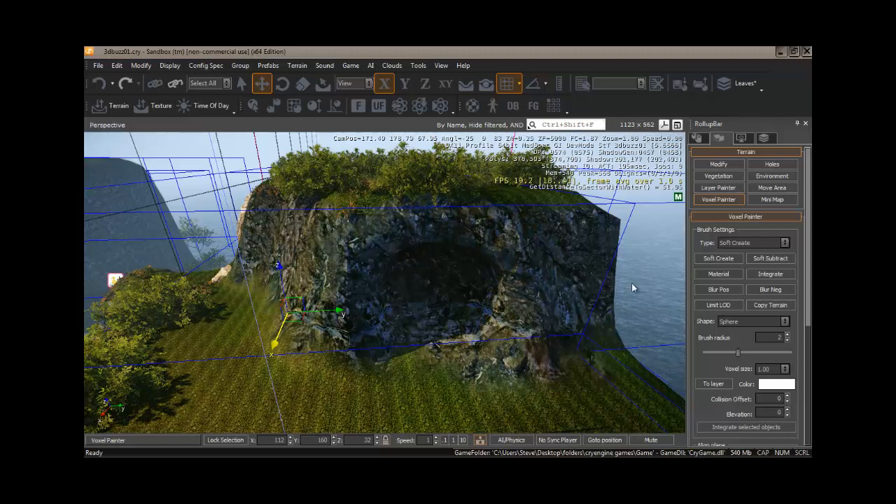
Step: Widen and deepen the cave interior with the Soft Subtract brush at radius 3, working from several angles
left_click(767, 259)
mouse_move(552, 326)
left_mouse_down()
mouse_move(440, 296)
mouse_move(438, 286)
mouse_move(466, 284)
mouse_move(432, 271)
mouse_move(440, 296)
mouse_move(459, 294)
mouse_move(460, 306)
mouse_move(437, 302)
mouse_move(430, 290)
mouse_move(443, 283)
mouse_move(417, 282)
mouse_move(427, 306)
left_mouse_up()
key("w")
right_click_drag(425, 308, 424, 303)
key("d")
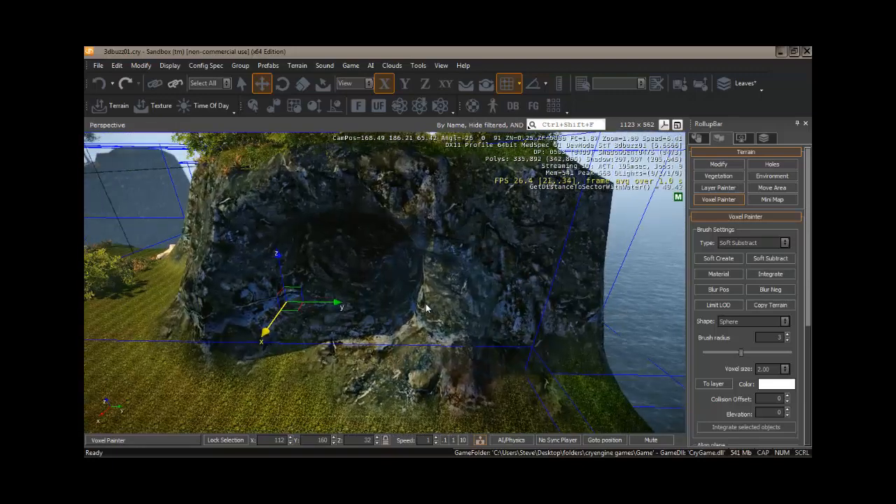
mouse_move(424, 303)
left_mouse_down()
mouse_move(319, 258)
mouse_move(310, 265)
mouse_move(326, 264)
mouse_move(319, 290)
mouse_move(320, 266)
mouse_move(369, 241)
mouse_move(358, 237)
mouse_move(394, 243)
mouse_move(387, 249)
mouse_move(396, 262)
mouse_move(354, 249)
mouse_move(375, 248)
mouse_move(395, 270)
mouse_move(348, 288)
mouse_move(359, 299)
mouse_move(381, 279)
mouse_move(344, 308)
mouse_move(313, 317)
mouse_move(373, 308)
mouse_move(350, 266)
mouse_move(384, 255)
mouse_move(326, 246)
mouse_move(316, 268)
mouse_move(311, 255)
mouse_move(348, 246)
mouse_move(396, 254)
mouse_move(350, 277)
left_mouse_up()
key("a")
right_click_drag(350, 272, 348, 271)
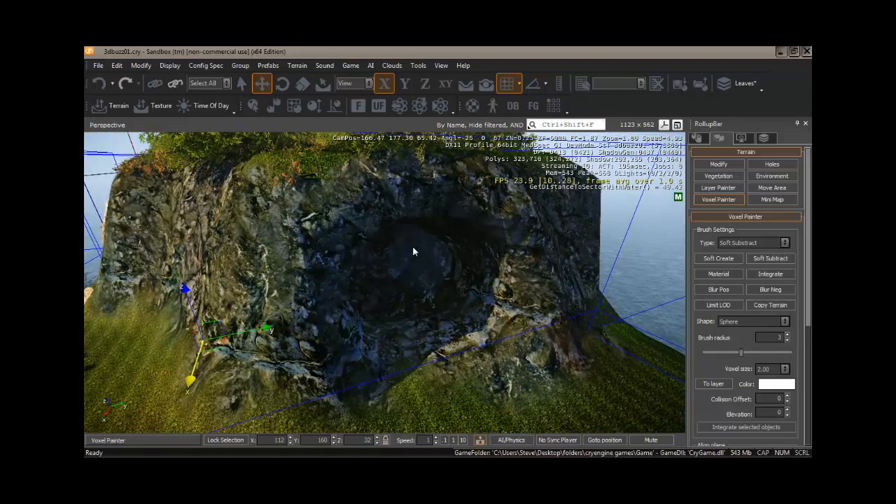
left_click_drag(421, 282, 417, 291)
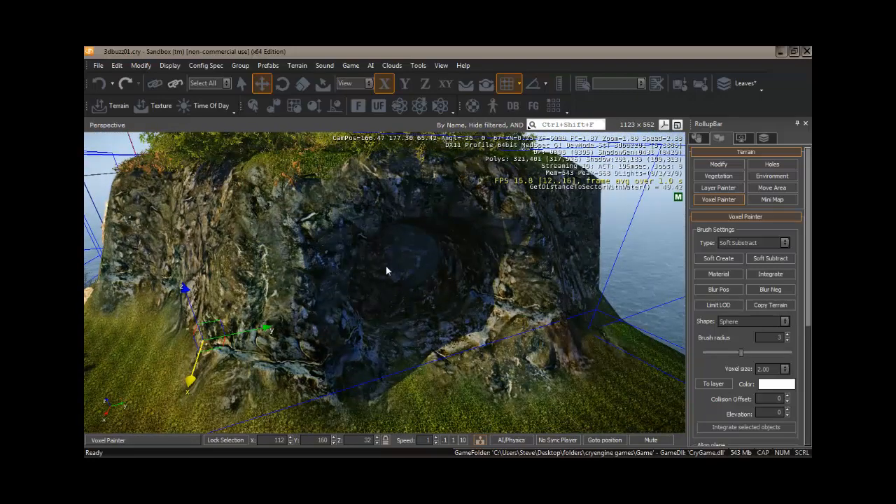
right_click_drag(379, 271, 378, 267)
key("d")
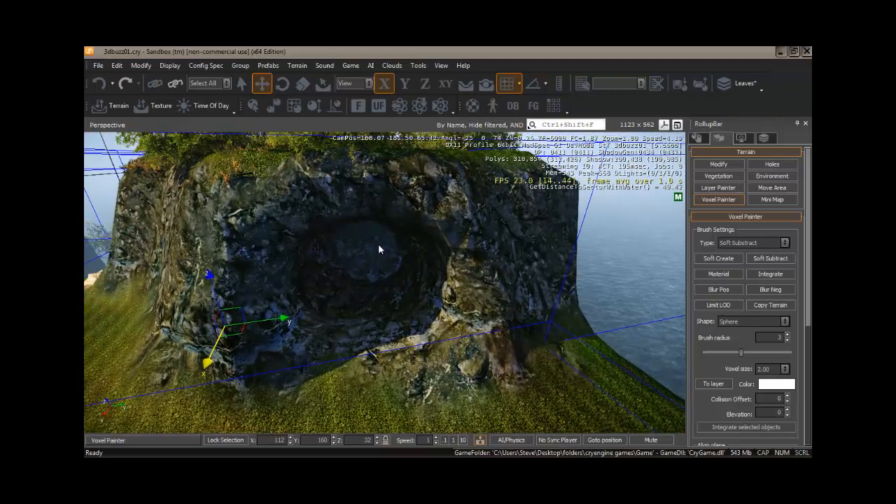
mouse_move(378, 249)
left_mouse_down()
mouse_move(366, 290)
mouse_move(340, 284)
mouse_move(380, 282)
mouse_move(351, 278)
mouse_move(374, 272)
mouse_move(350, 260)
mouse_move(354, 268)
mouse_move(372, 263)
mouse_move(338, 269)
mouse_move(334, 287)
mouse_move(377, 284)
mouse_move(400, 254)
mouse_move(350, 240)
mouse_move(343, 272)
mouse_move(376, 283)
mouse_move(350, 293)
mouse_move(394, 283)
left_mouse_up()
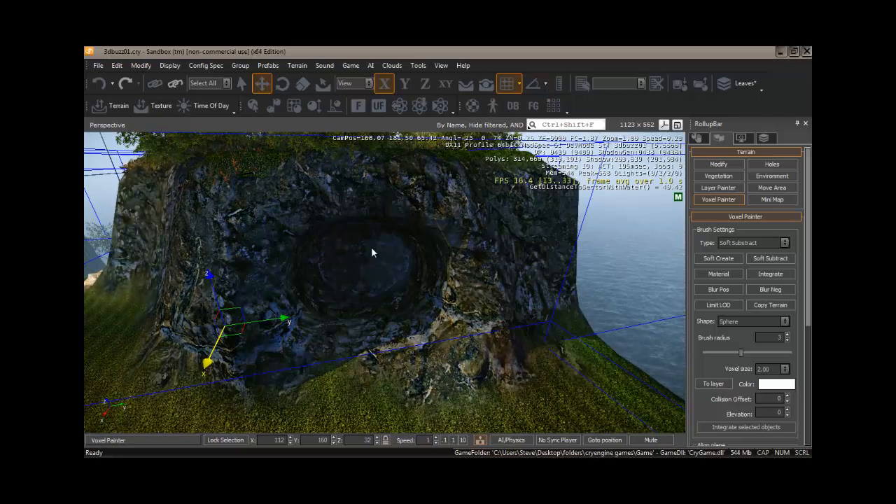
mouse_move(371, 250)
left_mouse_down()
mouse_move(313, 263)
mouse_move(317, 247)
mouse_move(306, 281)
mouse_move(323, 289)
mouse_move(306, 280)
mouse_move(339, 251)
mouse_move(420, 249)
mouse_move(442, 288)
mouse_move(423, 254)
mouse_move(399, 286)
left_mouse_up()
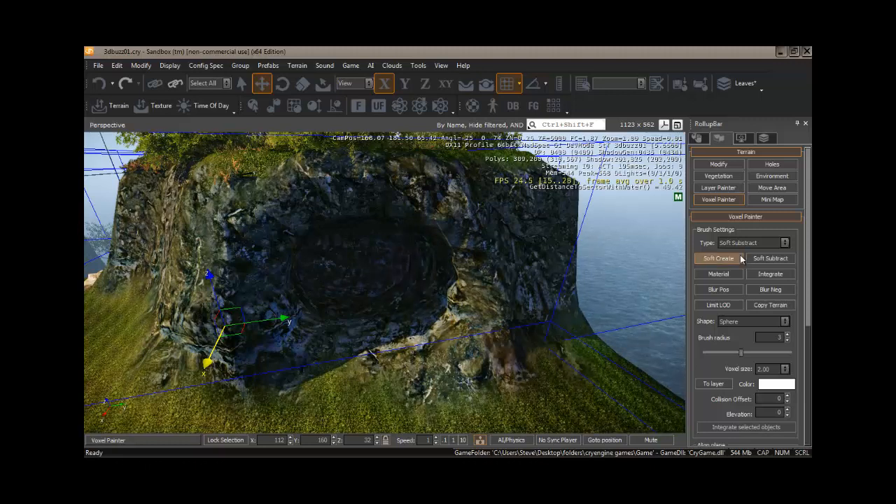
Step: Fill in the cave floor and inner lower edge with the Soft Create brush at radius 2
left_click(724, 261)
mouse_move(490, 296)
left_mouse_down()
mouse_move(462, 295)
mouse_move(459, 259)
mouse_move(467, 317)
mouse_move(328, 314)
mouse_move(305, 323)
mouse_move(268, 294)
mouse_move(280, 244)
mouse_move(356, 211)
mouse_move(430, 217)
mouse_move(448, 230)
mouse_move(294, 223)
mouse_move(371, 317)
mouse_move(376, 274)
mouse_move(343, 286)
mouse_move(387, 338)
mouse_move(388, 298)
mouse_move(346, 324)
mouse_move(337, 310)
mouse_move(366, 305)
left_mouse_up()
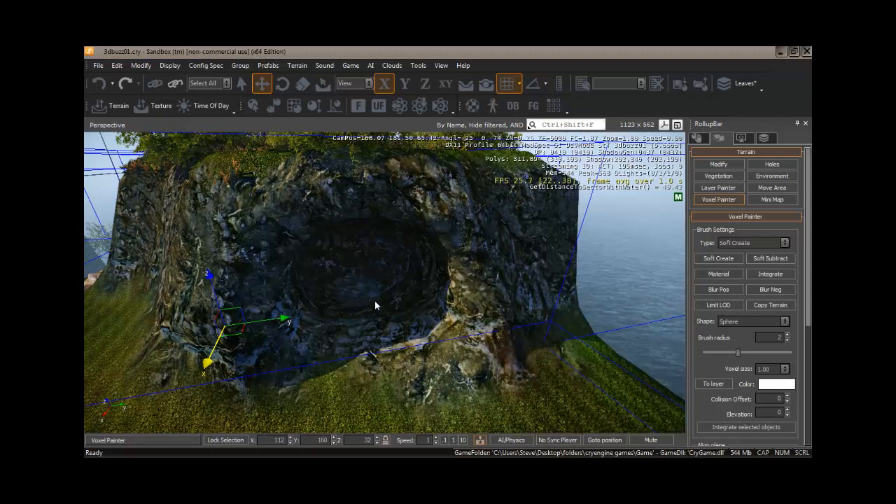
left_click_drag(411, 316, 411, 314)
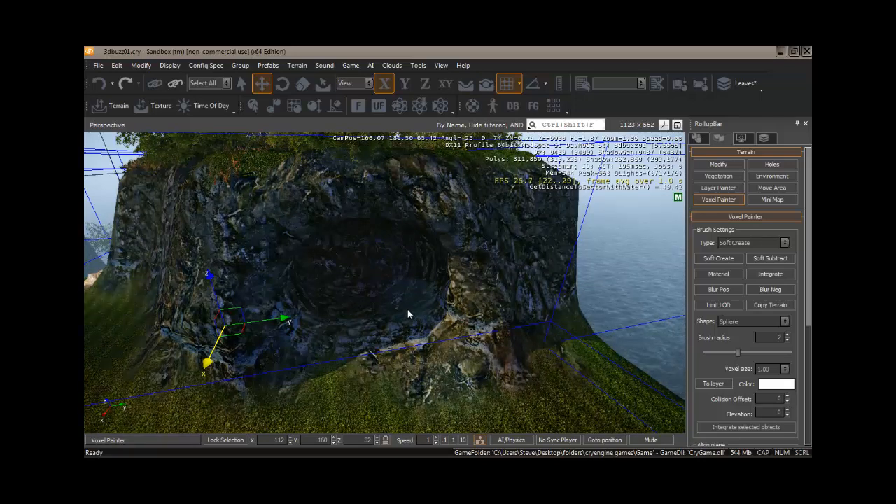
right_click_drag(409, 315, 406, 312)
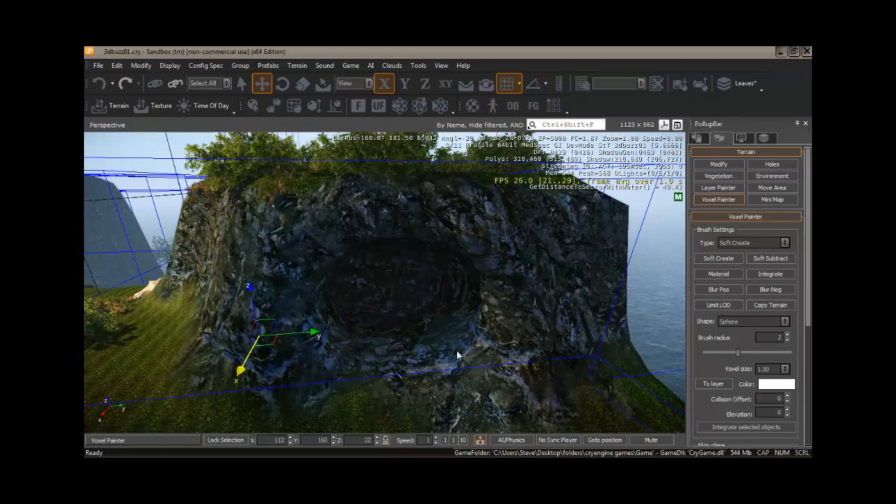
mouse_move(388, 331)
right_mouse_down()
mouse_move(371, 331)
mouse_move(393, 327)
right_mouse_up()
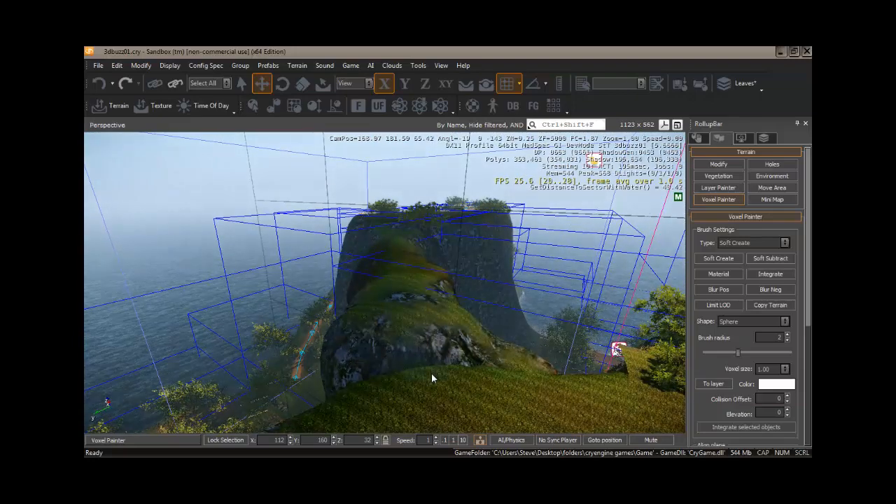
right_click_drag(438, 331, 441, 305)
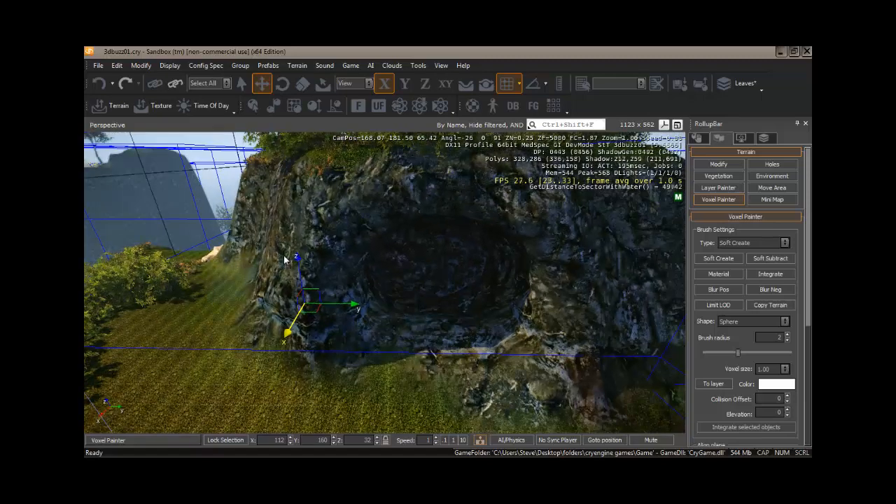
right_click_drag(440, 273, 440, 267)
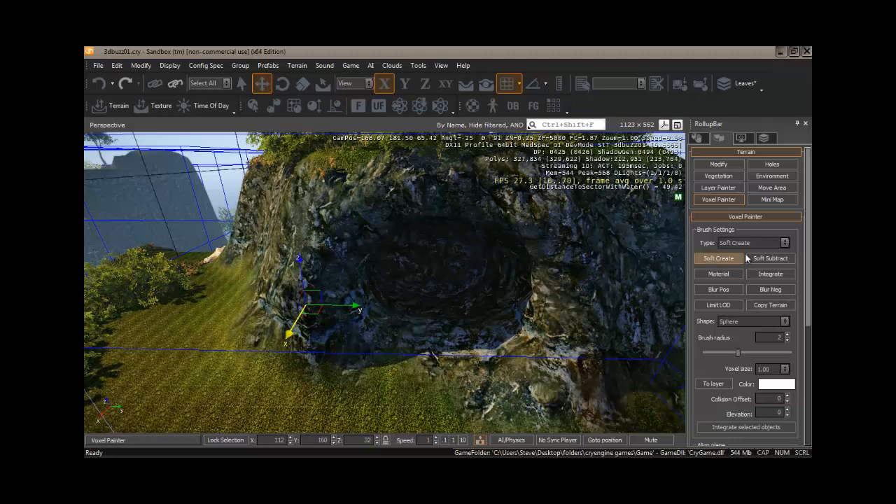
Step: Carve more rock out of the cave's right inner wall with the Soft Subtract brush at radius 3
left_click(770, 258)
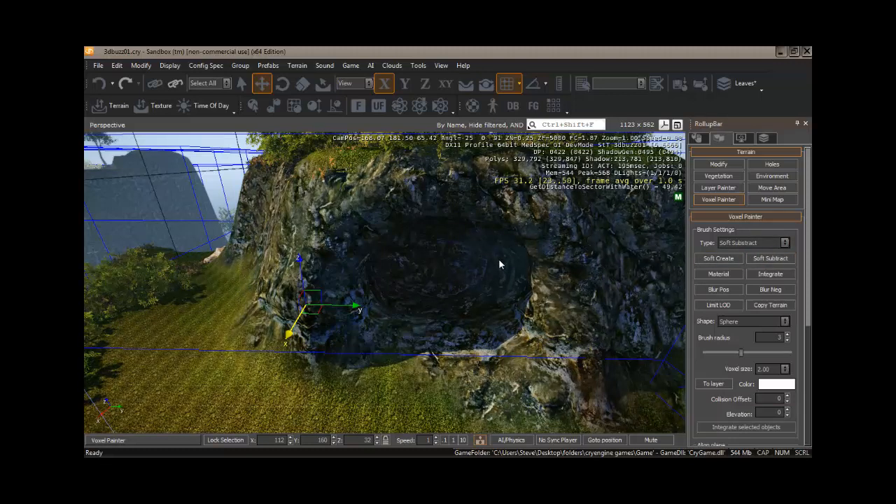
mouse_move(497, 235)
left_mouse_down()
mouse_move(494, 244)
mouse_move(461, 236)
mouse_move(466, 226)
mouse_move(391, 244)
mouse_move(418, 240)
mouse_move(407, 253)
mouse_move(421, 284)
mouse_move(391, 293)
mouse_move(381, 276)
mouse_move(379, 299)
mouse_move(394, 286)
mouse_move(458, 314)
mouse_move(479, 285)
mouse_move(416, 257)
mouse_move(490, 276)
left_mouse_up()
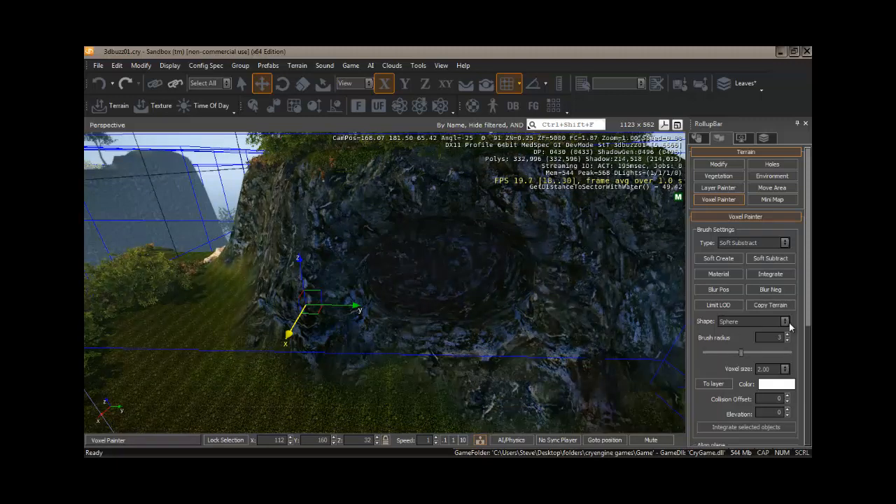
Step: Build up the rock below the cave entrance with Soft Create and smooth it with the Blur Positive brush
left_click(718, 258)
mouse_move(468, 395)
left_mouse_down()
mouse_move(365, 377)
mouse_move(306, 383)
mouse_move(453, 356)
mouse_move(445, 313)
left_mouse_up()
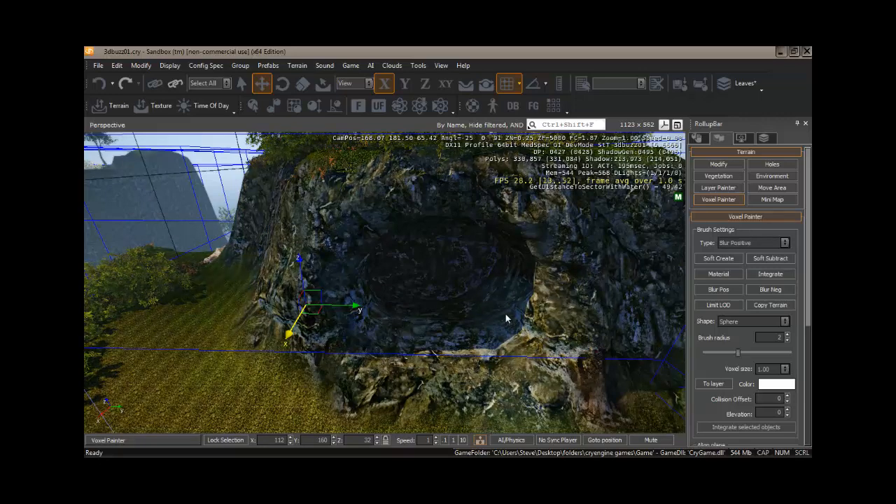
Step: Set the console variable e_TerrainBBoxes to 0 to hide the terrain bounding boxes, and return to the viewport
key("ctrl+t")
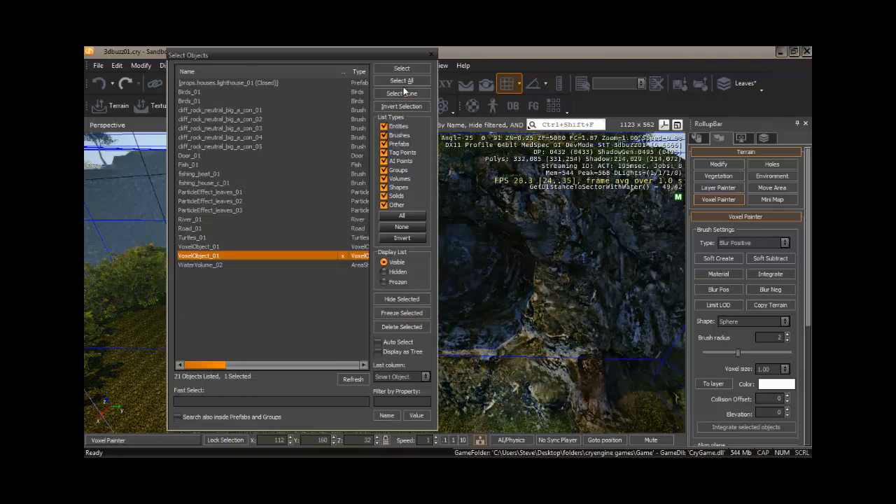
left_click(431, 54)
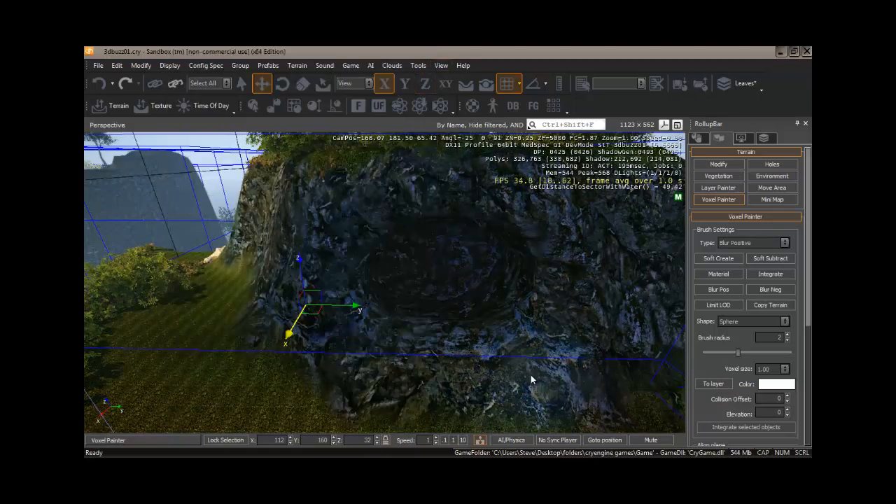
key("grave")
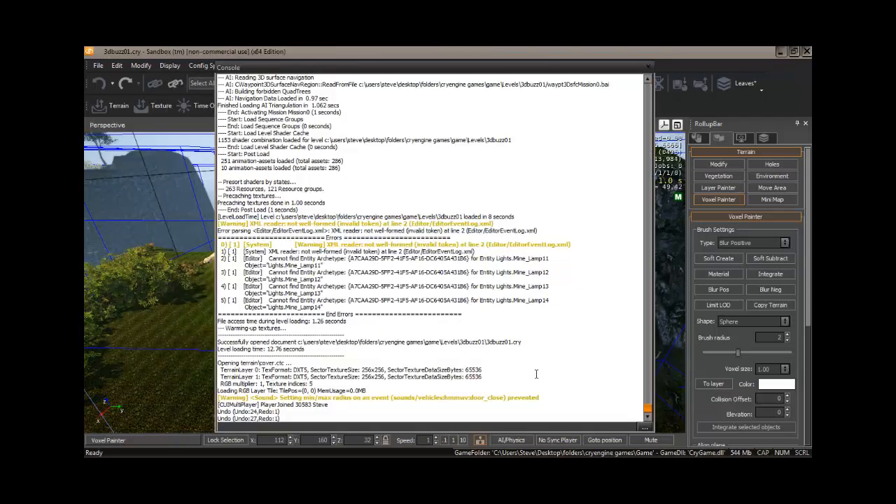
left_click(645, 427)
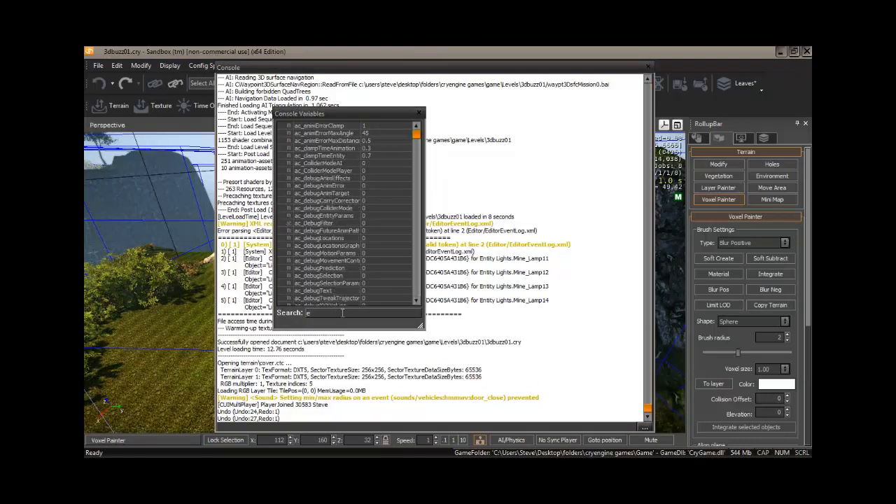
type("e_terrai")
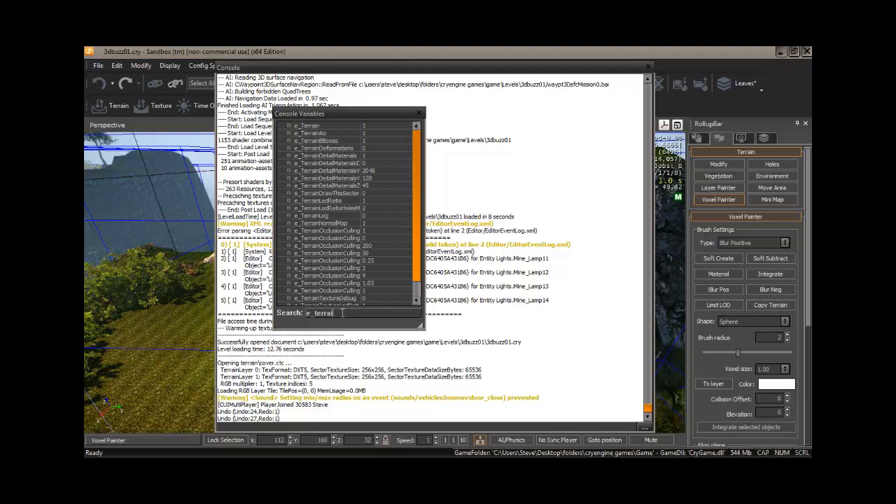
left_click(365, 140)
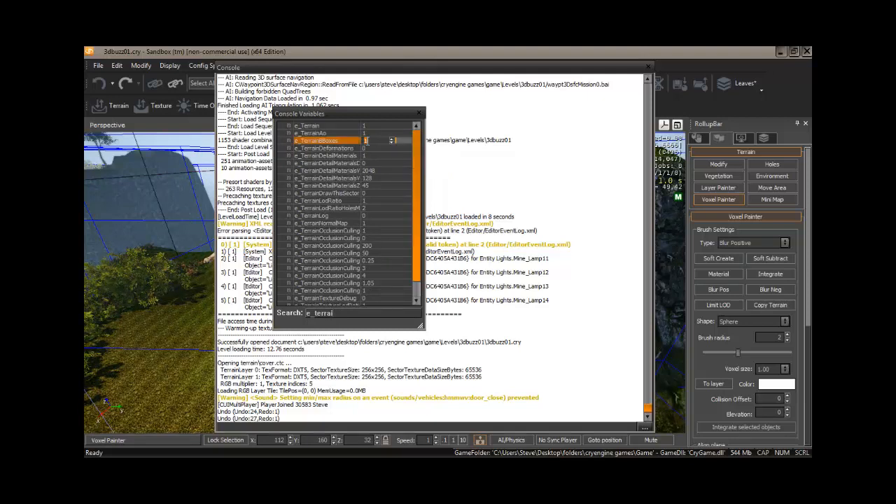
type("0")
key("Return")
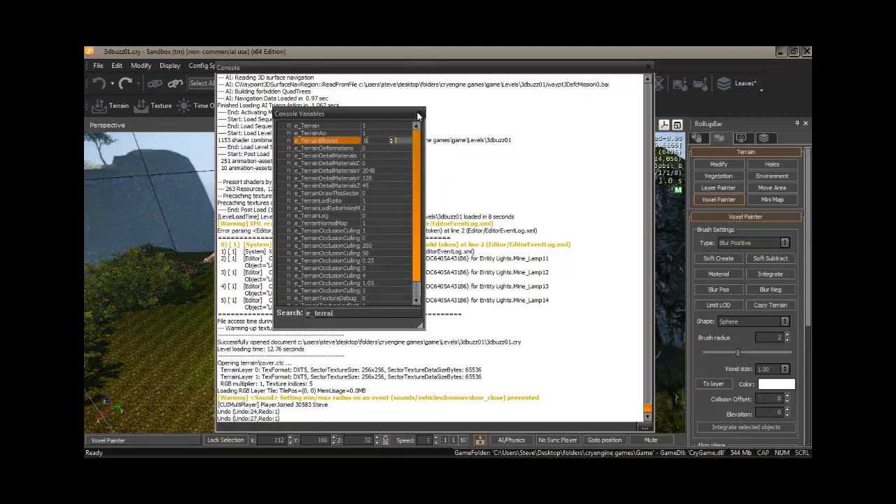
left_click(567, 123)
left_click(648, 68)
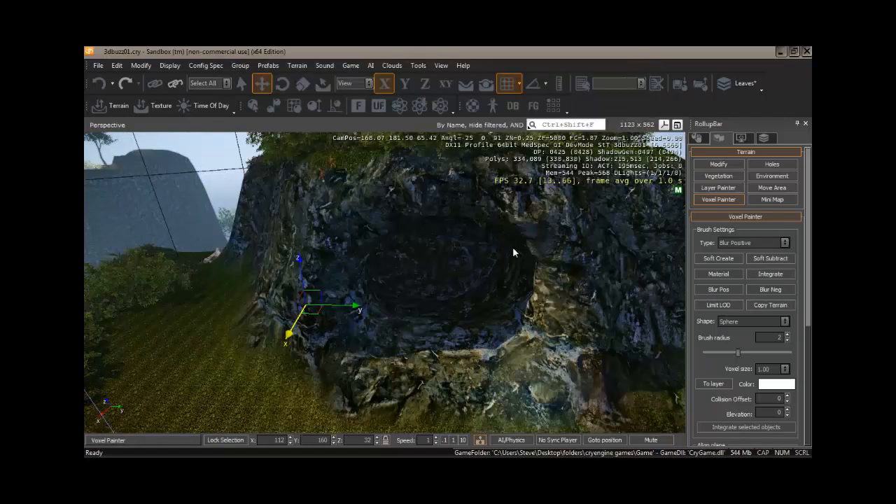
Step: Enter game mode in front of the cliff and walk into and back out of the cave to inspect it
right_click_drag(427, 346, 433, 348)
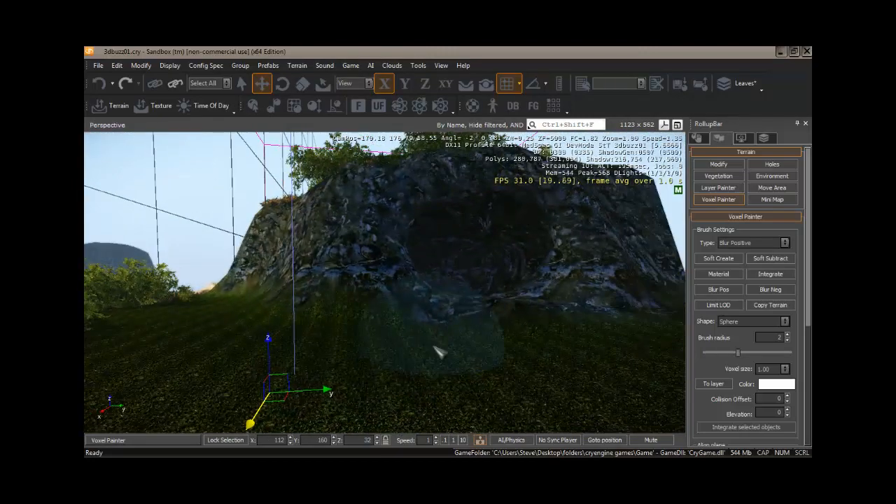
key("ctrl+g")
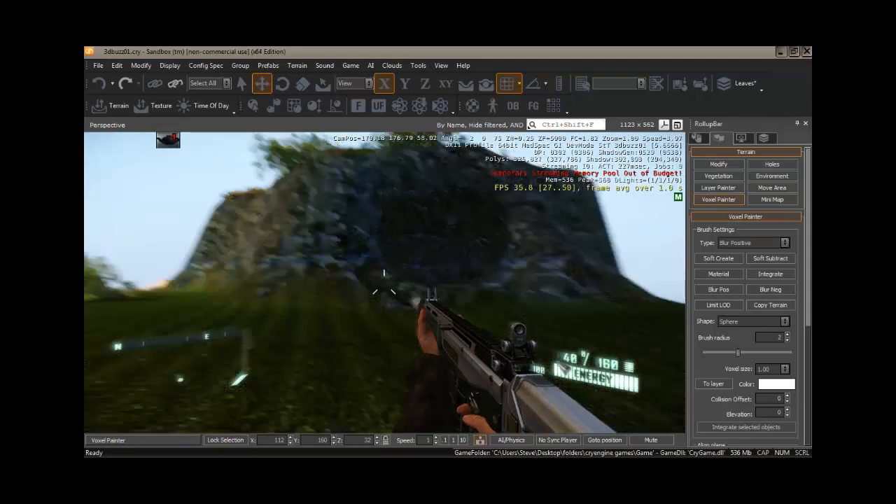
key("w")
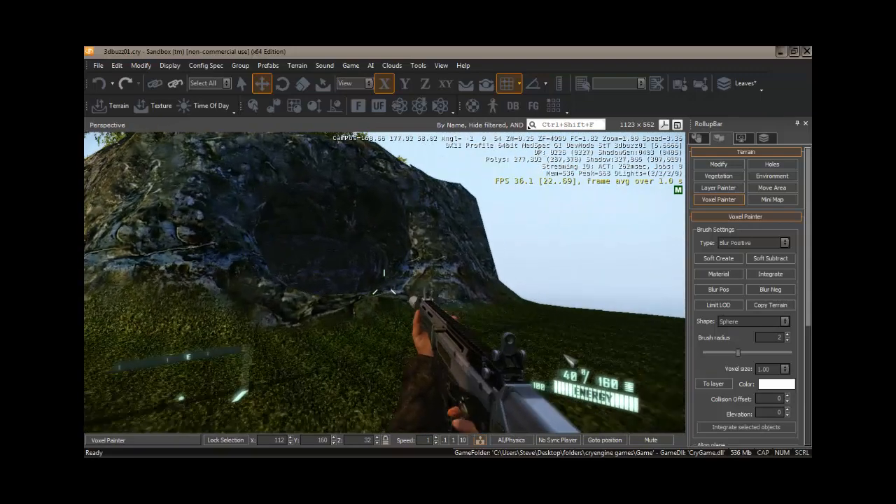
key("w")
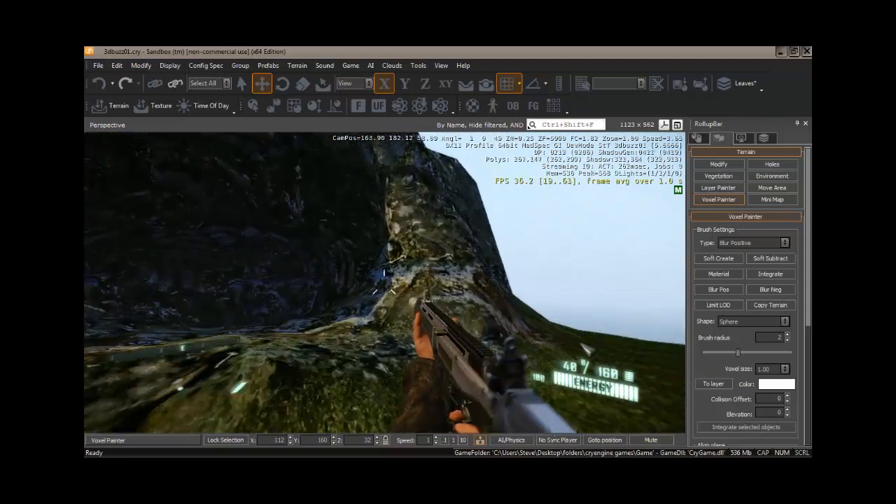
key("w")
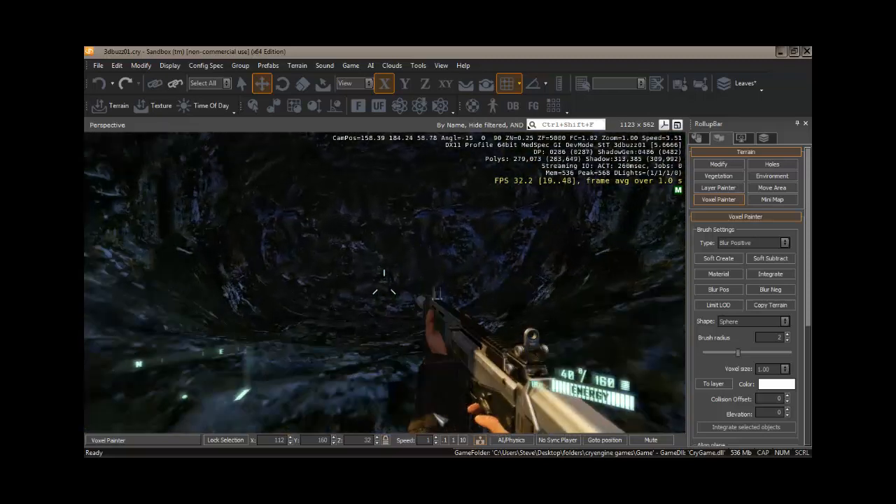
key("w")
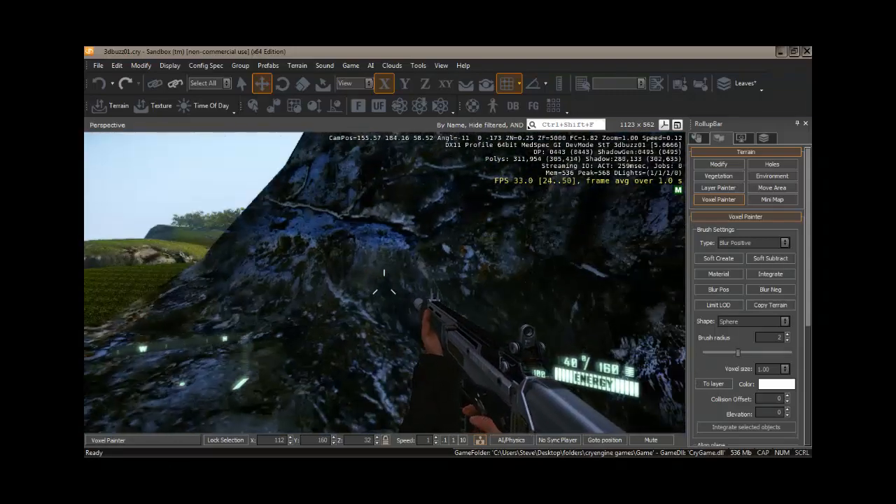
key("w")
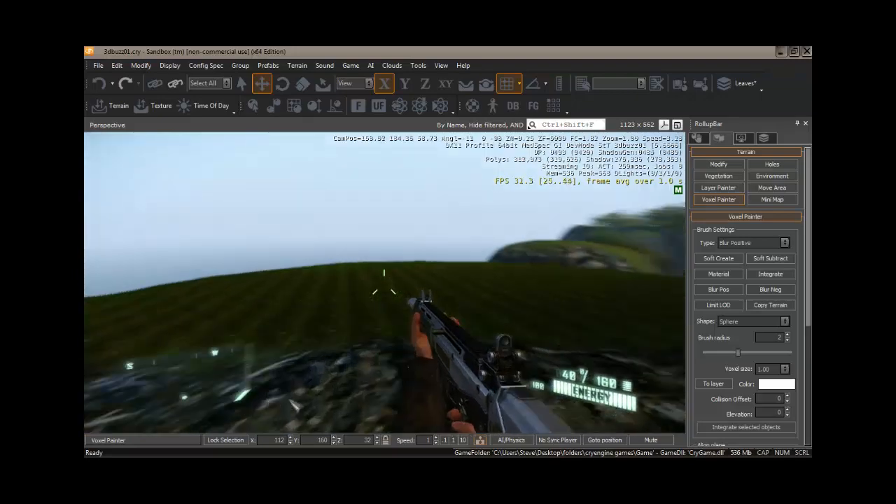
key("s")
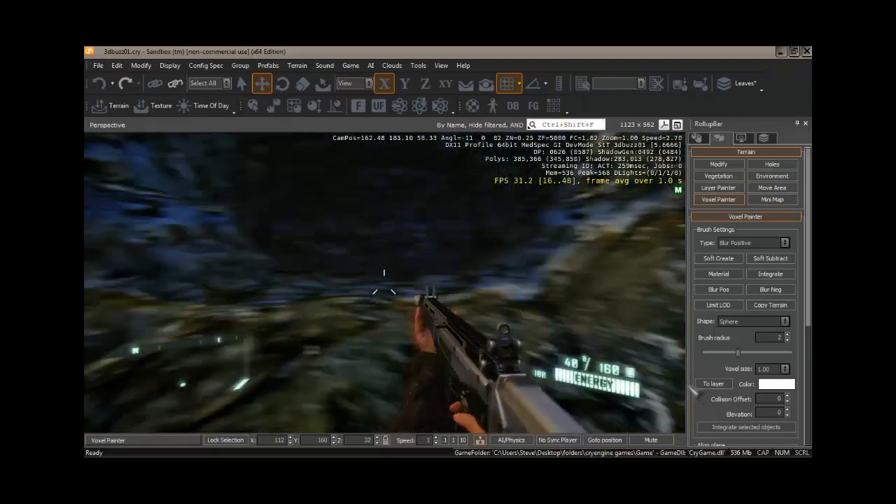
key("s")
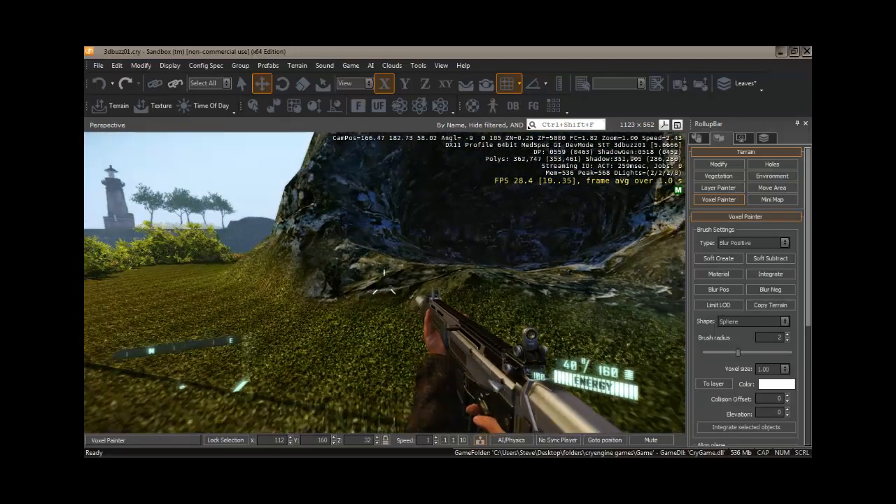